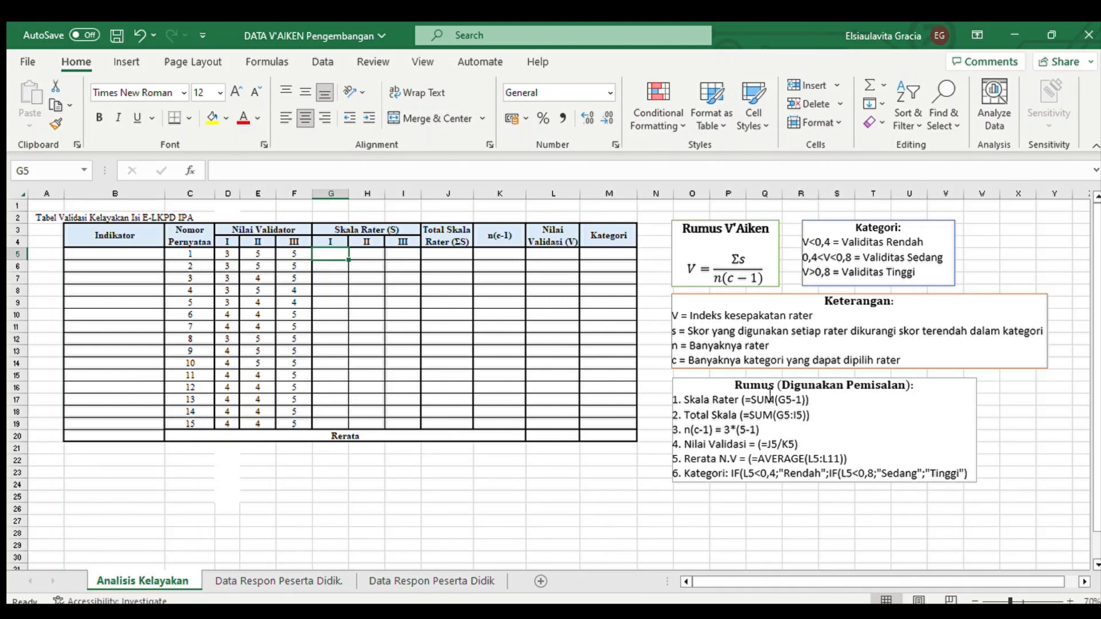
Enter the formula =SUM(D5-1) in cell G5 for the first rater scale score.
{"action": "double_click", "coordinate": [326, 255]}
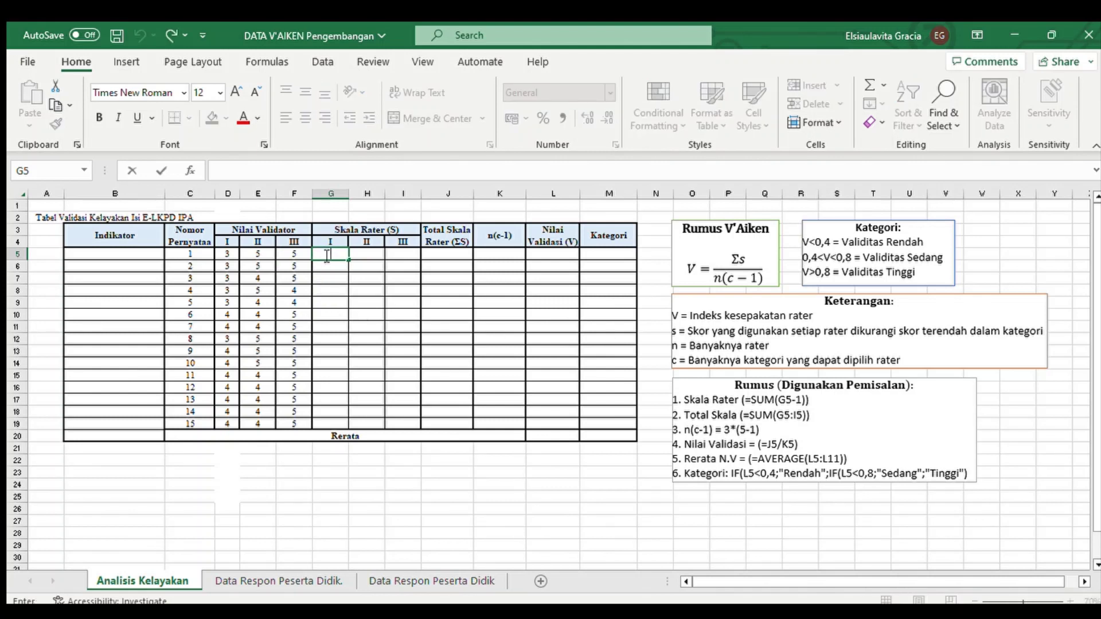
{"action": "type", "text": "=SUM"}
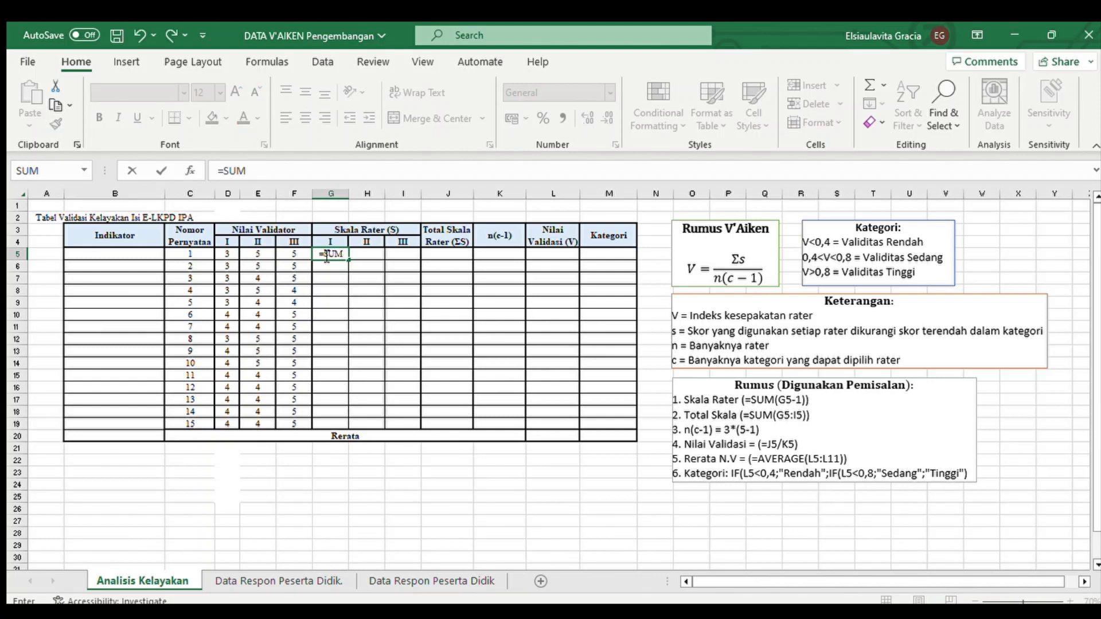
{"action": "type", "text": "("}
{"action": "left_click", "coordinate": [227, 257]}
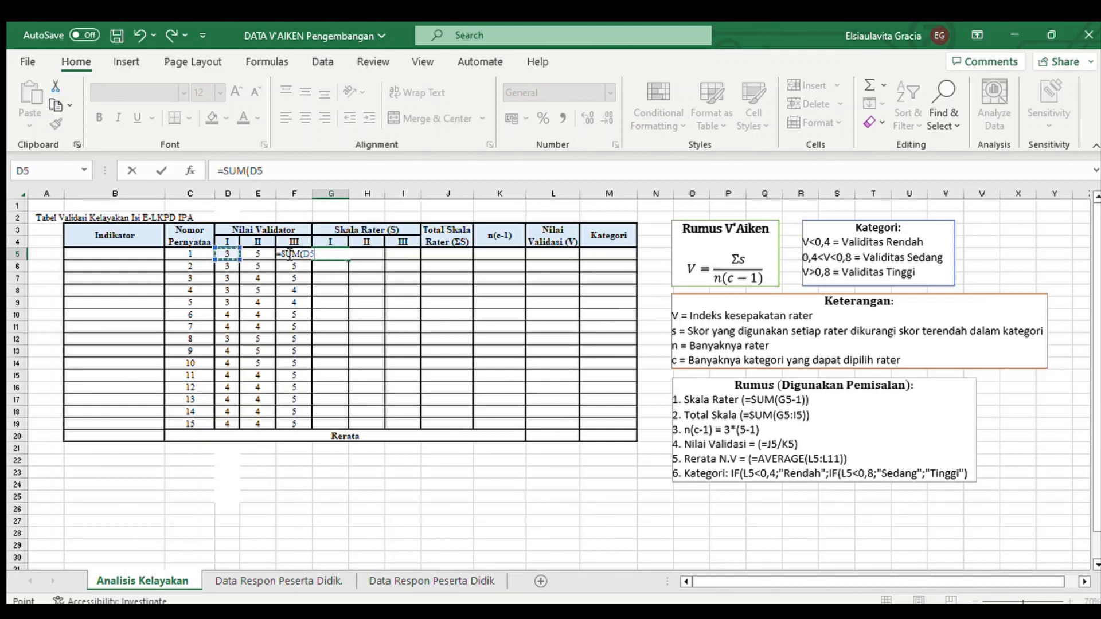
{"action": "type", "text": "(3"}
{"action": "key", "text": "BackSpace"}
{"action": "key", "text": "BackSpace"}
{"action": "type", "text": "-1)"}
{"action": "key", "text": "Return"}
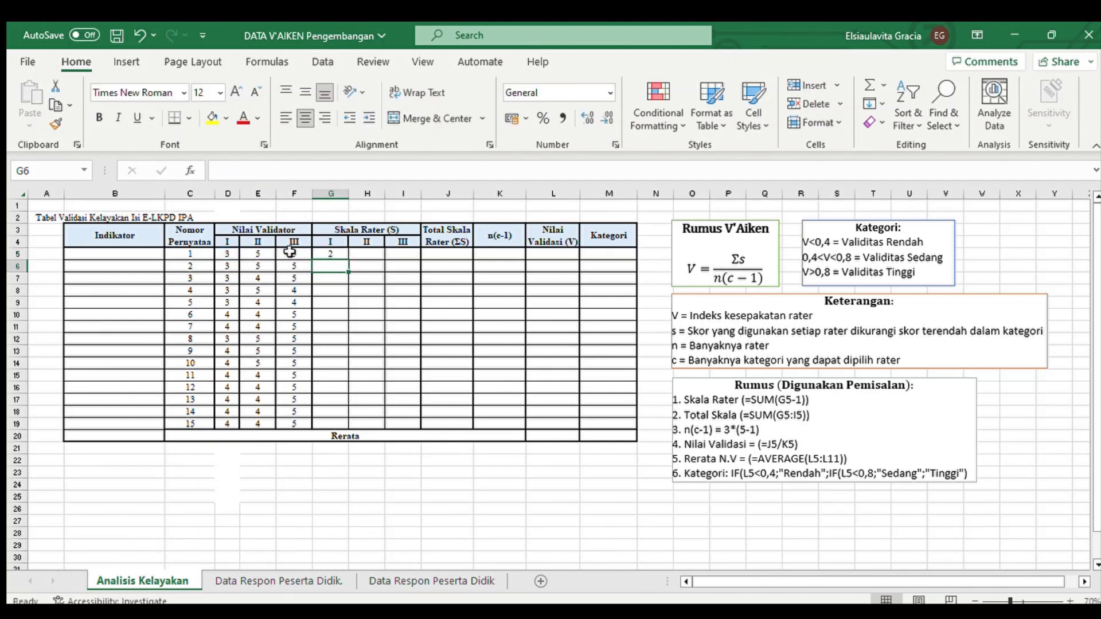
Copy the formula in G5 across to H5 and I5 for raters II and III.
{"action": "left_click", "coordinate": [332, 254]}
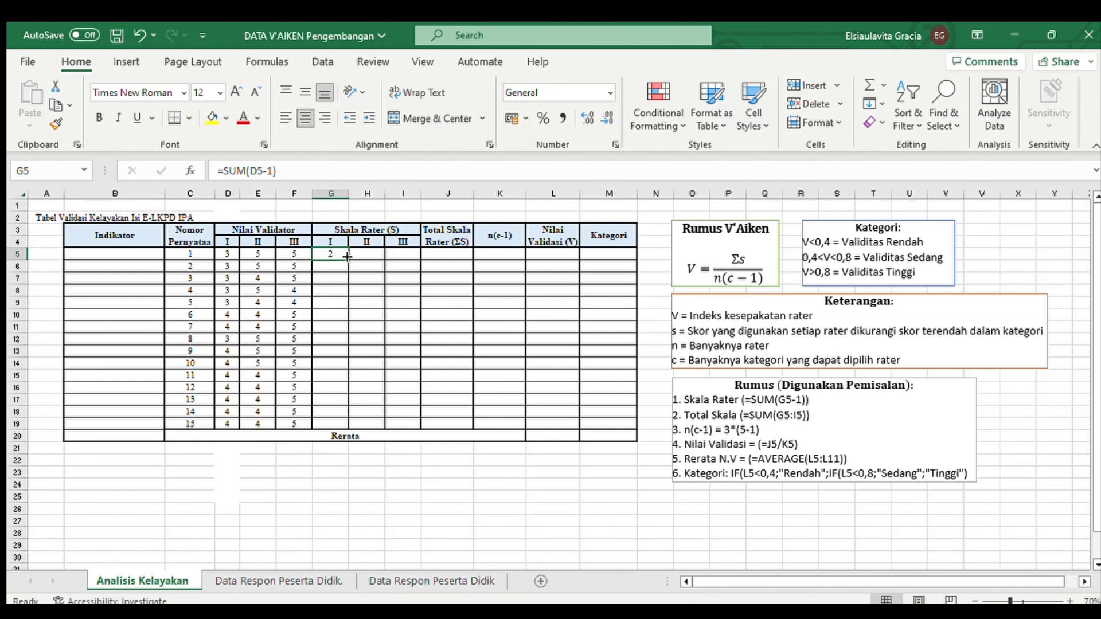
{"action": "left_click_drag", "start_coordinate": [348, 257], "coordinate": [408, 253]}
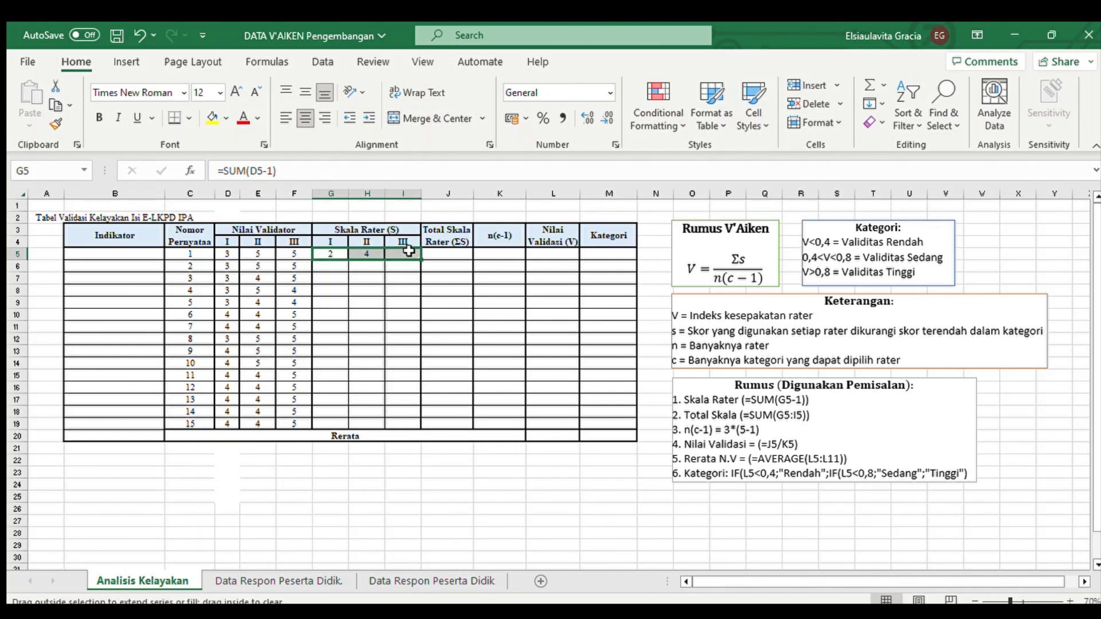
{"action": "left_click", "coordinate": [330, 265]}
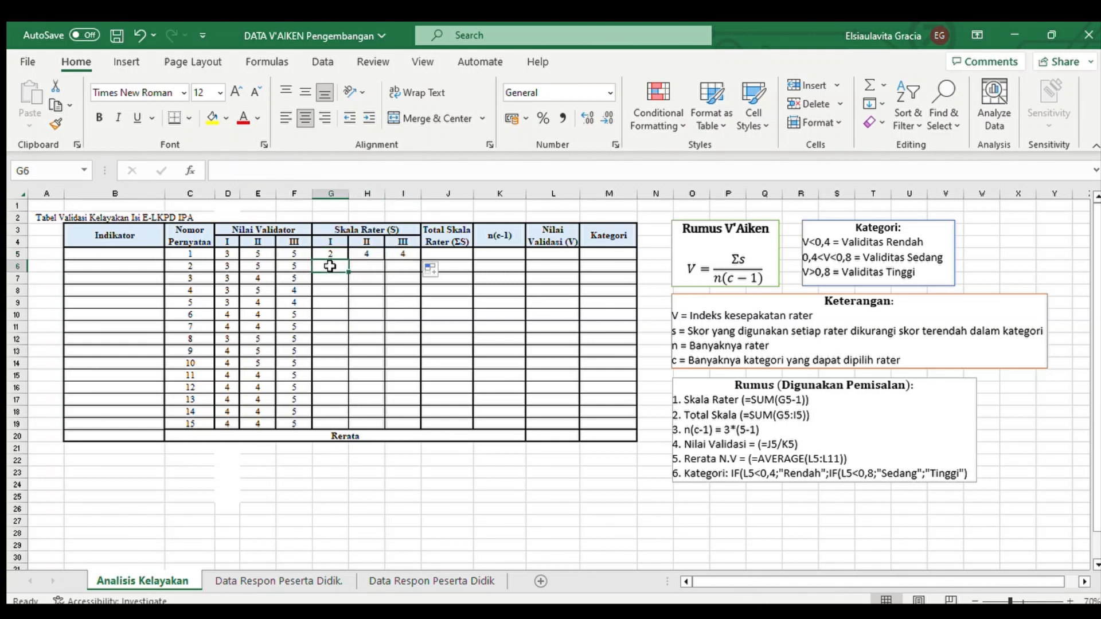
Fill the Skala Rater formulas in G5, H5 and I5 down their columns to row 19.
{"action": "left_click", "coordinate": [337, 255]}
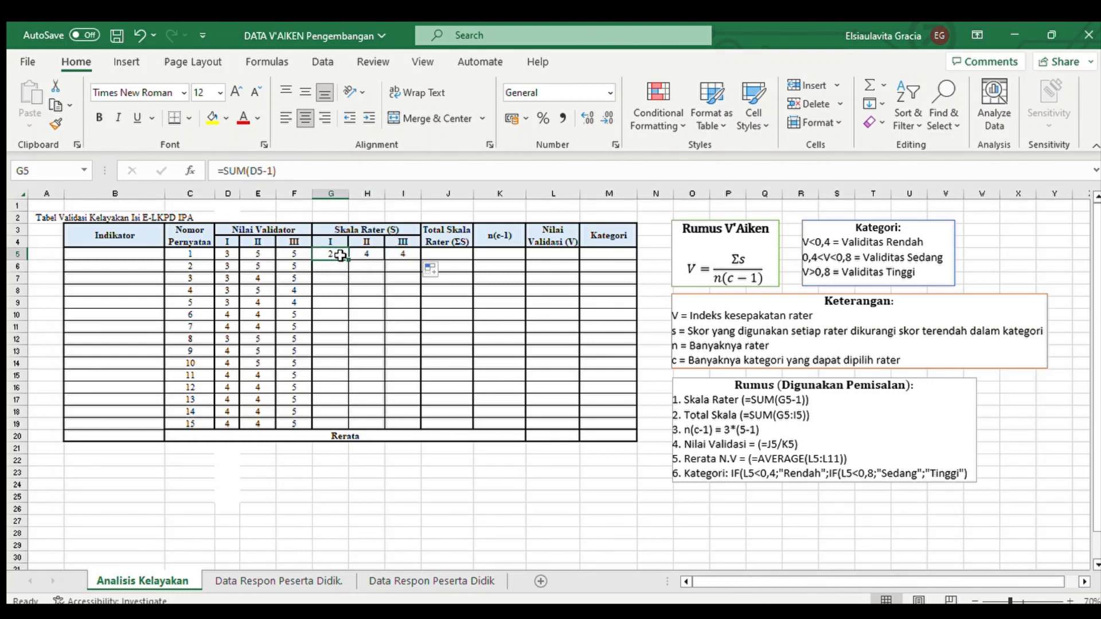
{"action": "left_click_drag", "start_coordinate": [345, 260], "coordinate": [339, 425]}
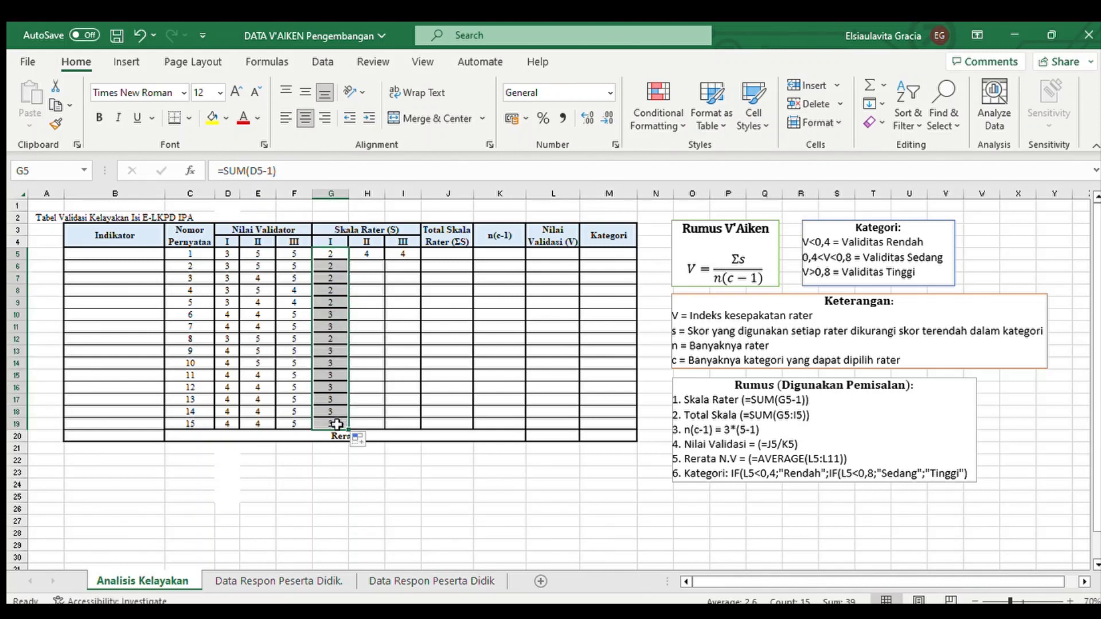
{"action": "left_click", "coordinate": [369, 266]}
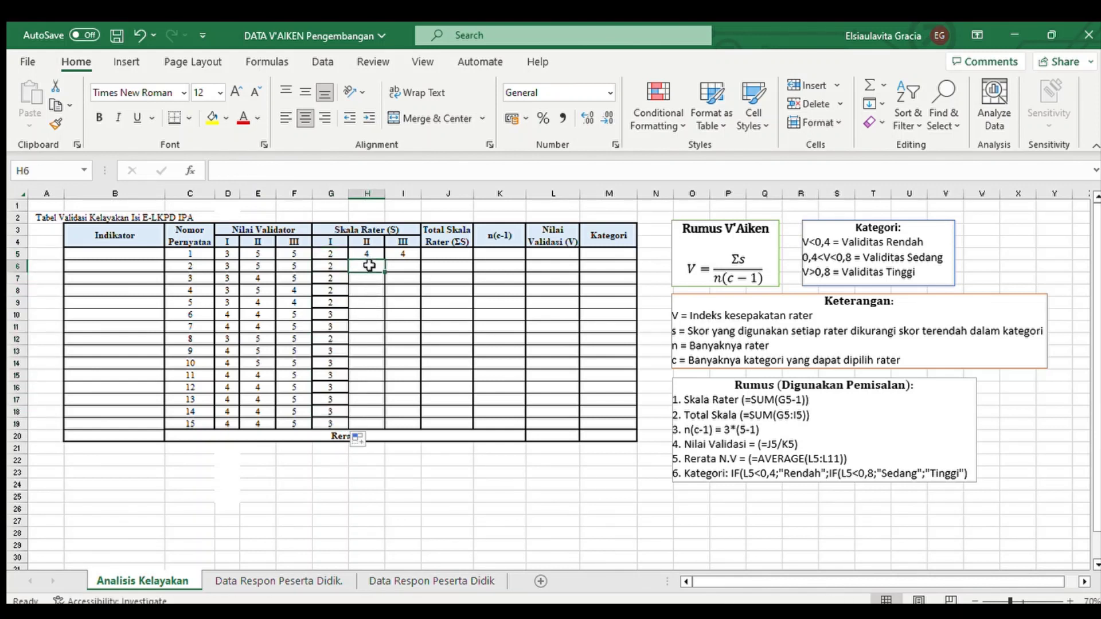
{"action": "left_click", "coordinate": [368, 255]}
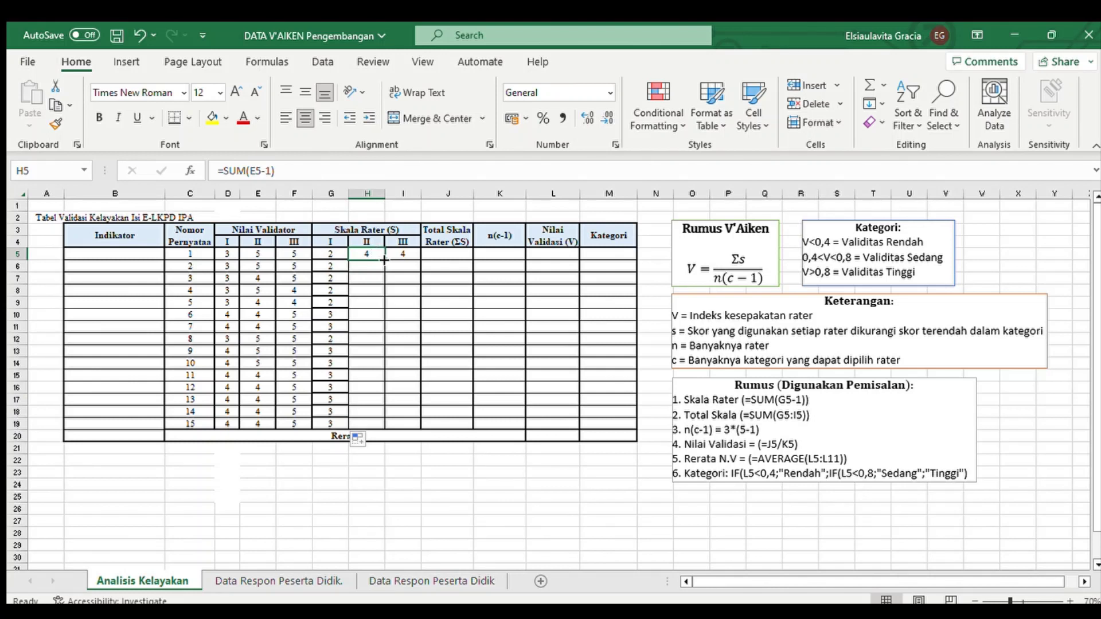
{"action": "left_click_drag", "start_coordinate": [385, 260], "coordinate": [385, 427]}
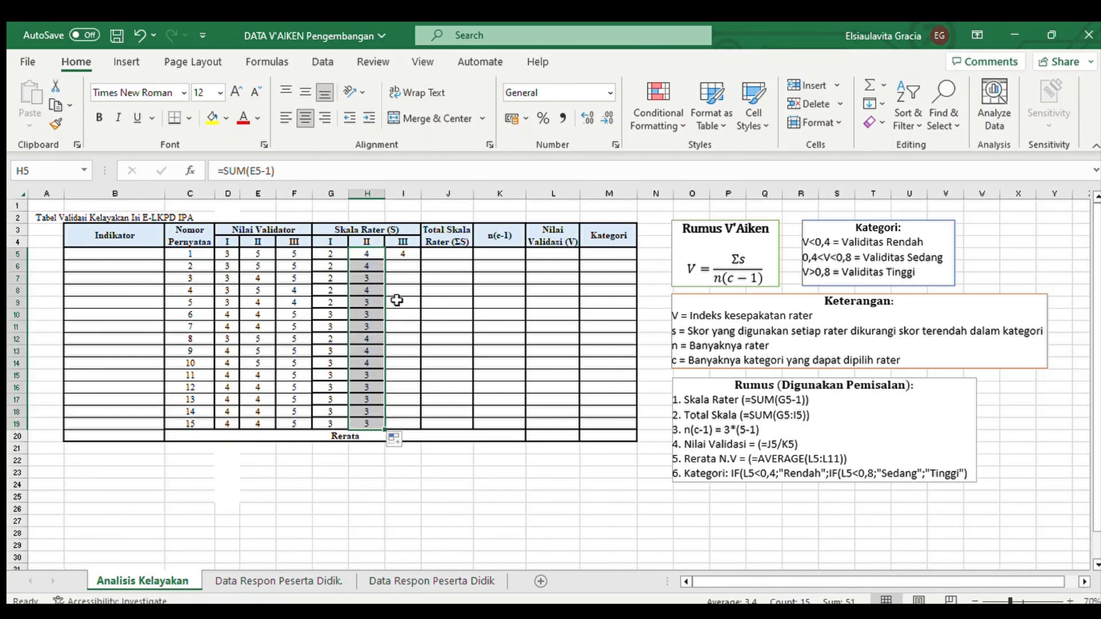
{"action": "left_click", "coordinate": [406, 254]}
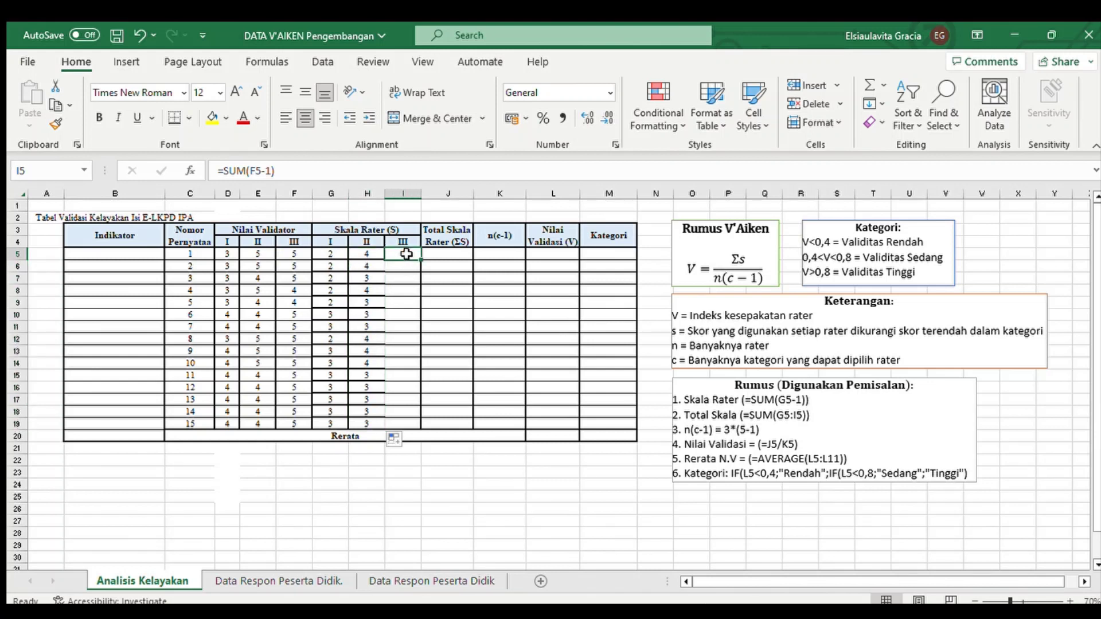
{"action": "left_click_drag", "start_coordinate": [420, 261], "coordinate": [414, 427]}
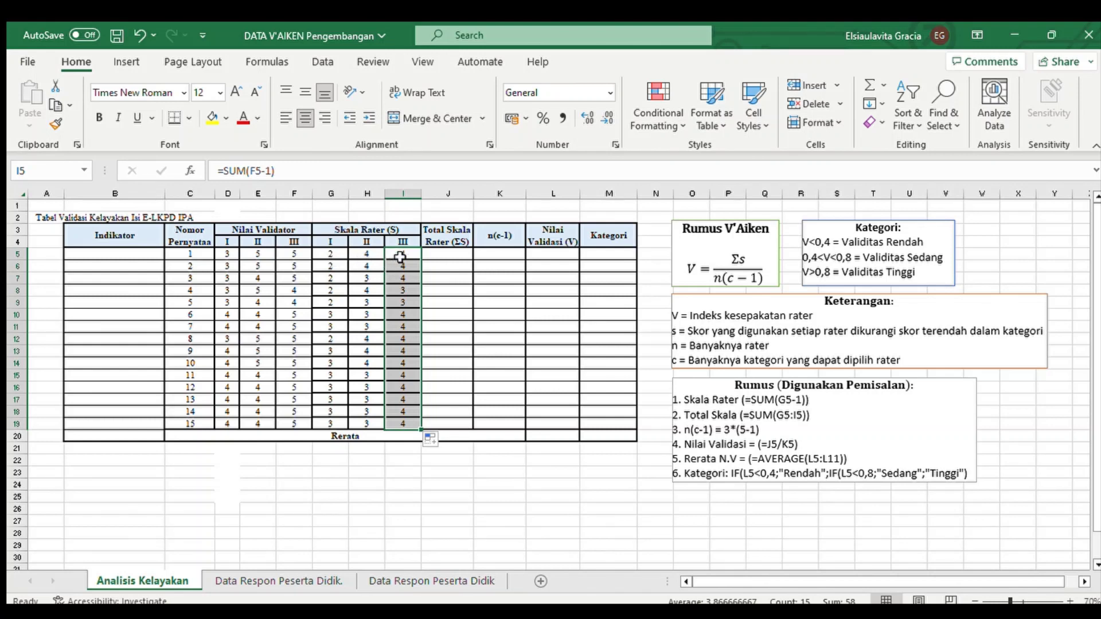
Enter =SUM(G5:I5) in J5 for Total Skala Rater and fill it down to J19.
{"action": "left_click", "coordinate": [444, 256]}
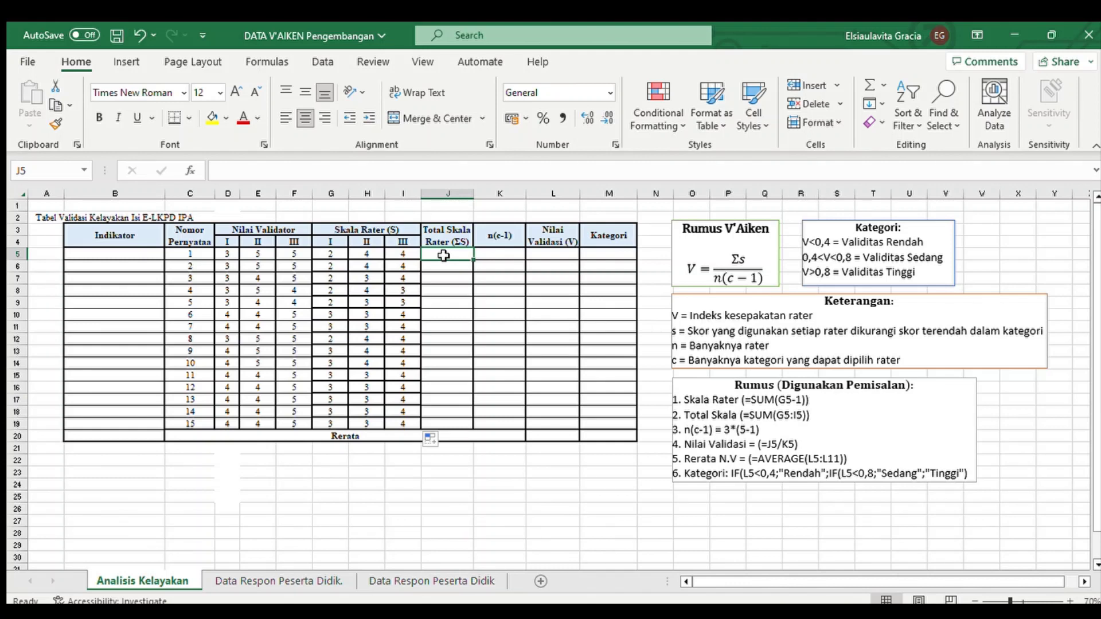
{"action": "type", "text": "=SUM"}
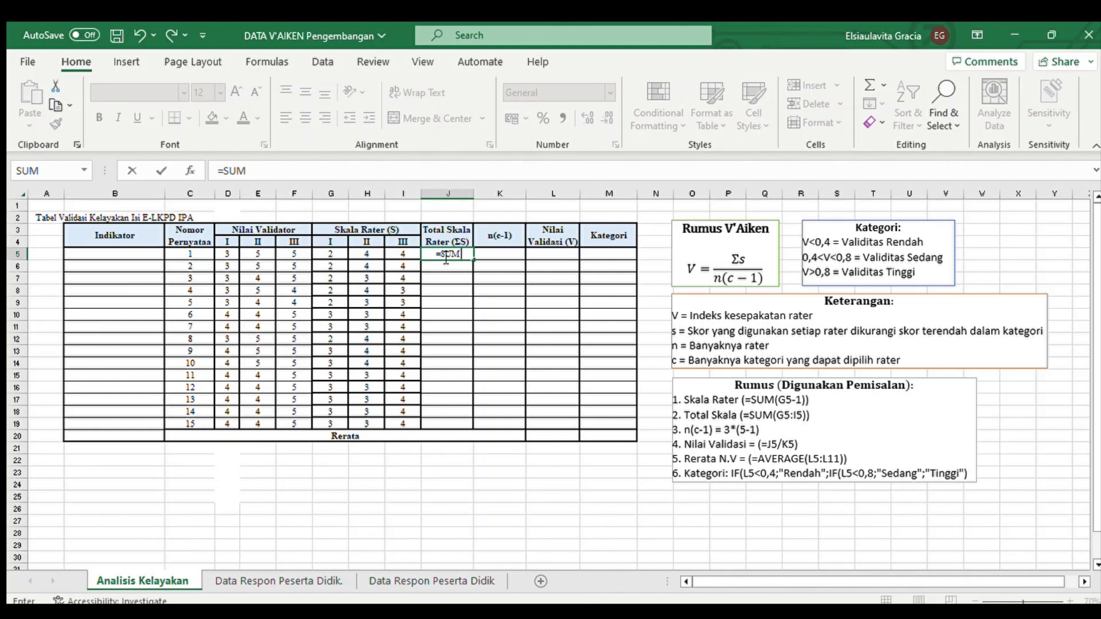
{"action": "type", "text": "("}
{"action": "left_click", "coordinate": [333, 254]}
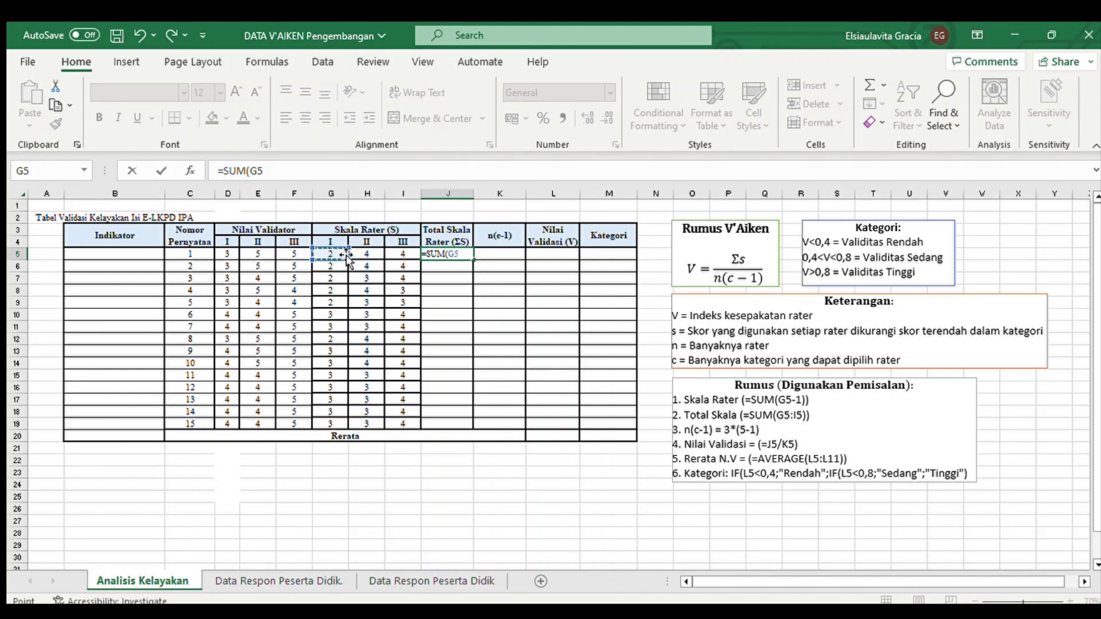
{"action": "left_click_drag", "start_coordinate": [341, 254], "coordinate": [389, 254]}
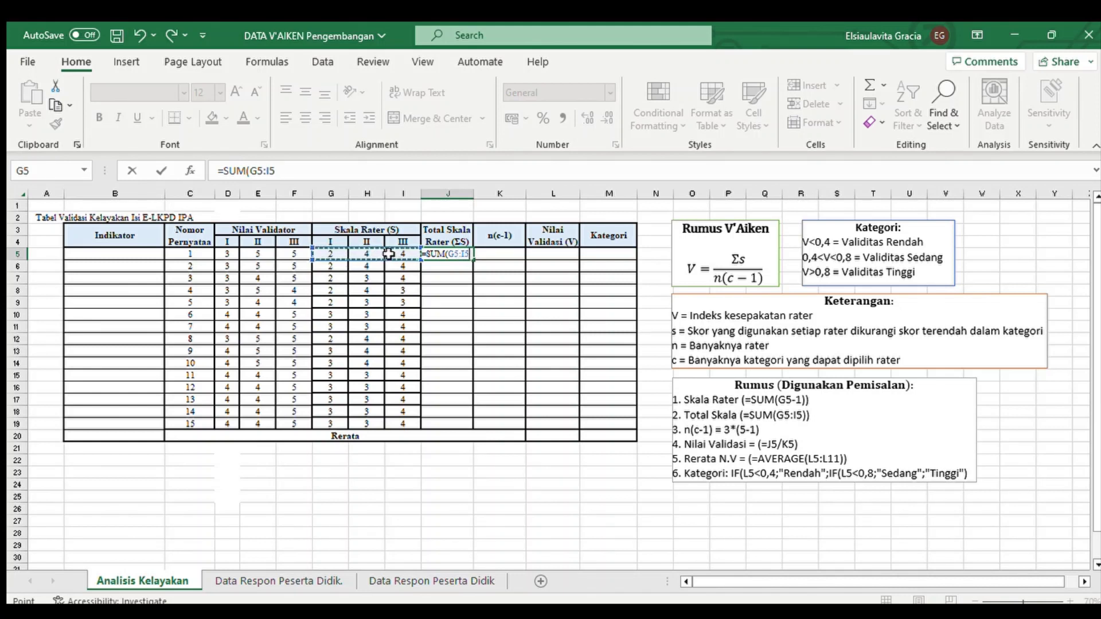
{"action": "type", "text": ")"}
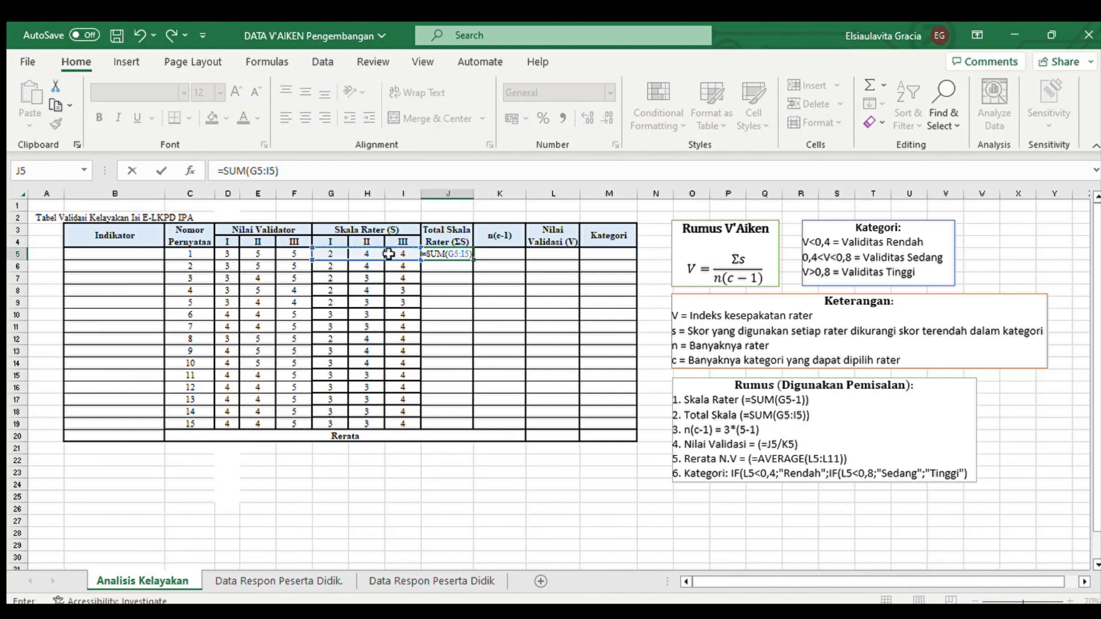
{"action": "key", "text": "Return"}
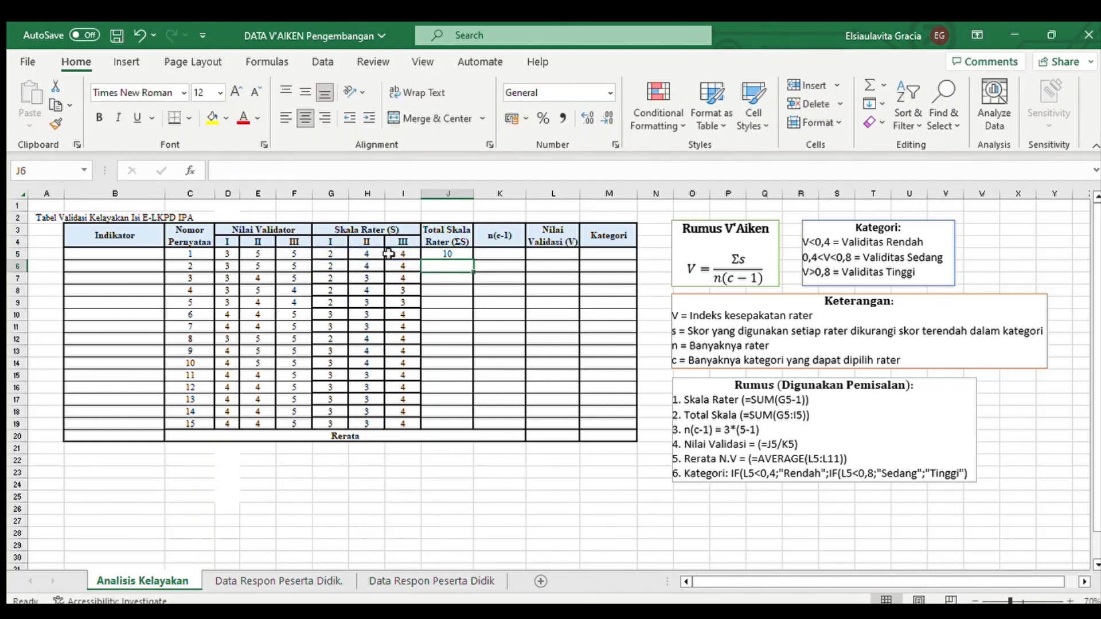
{"action": "left_click", "coordinate": [455, 252]}
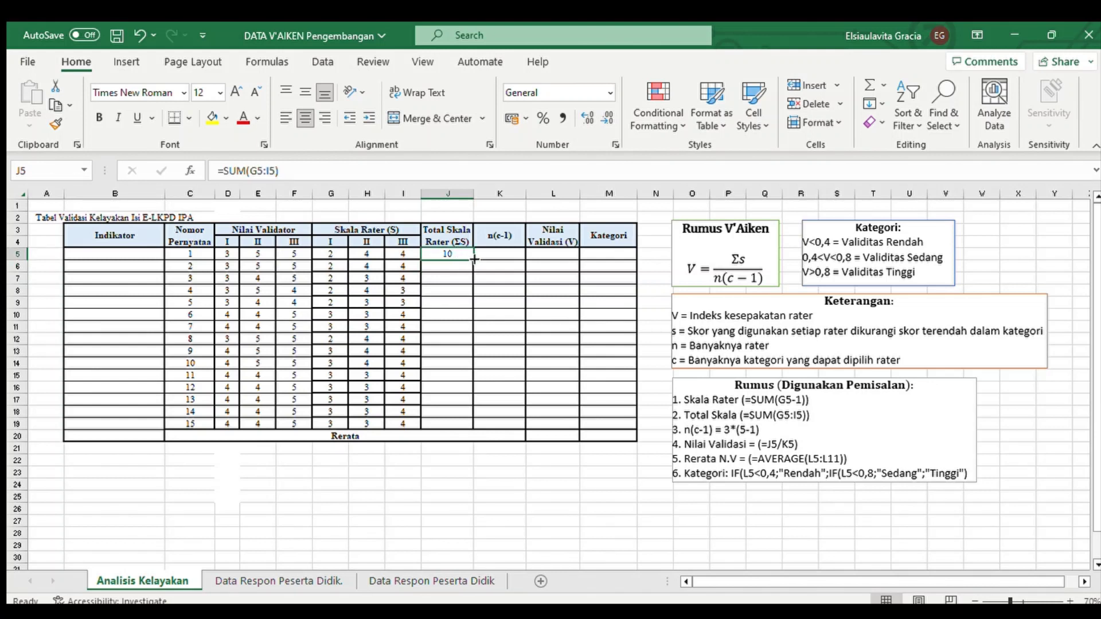
{"action": "left_click_drag", "start_coordinate": [475, 259], "coordinate": [465, 424]}
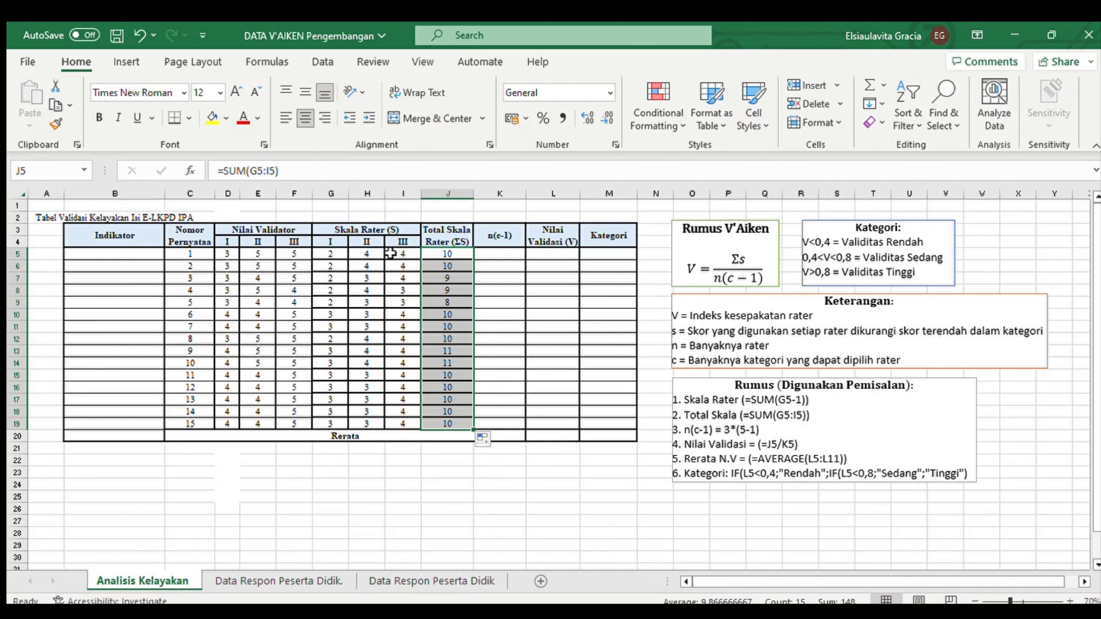
Enter =3*(5-1) in K5 of the n(c-1) column and fill it down to K19.
{"action": "left_click", "coordinate": [489, 255]}
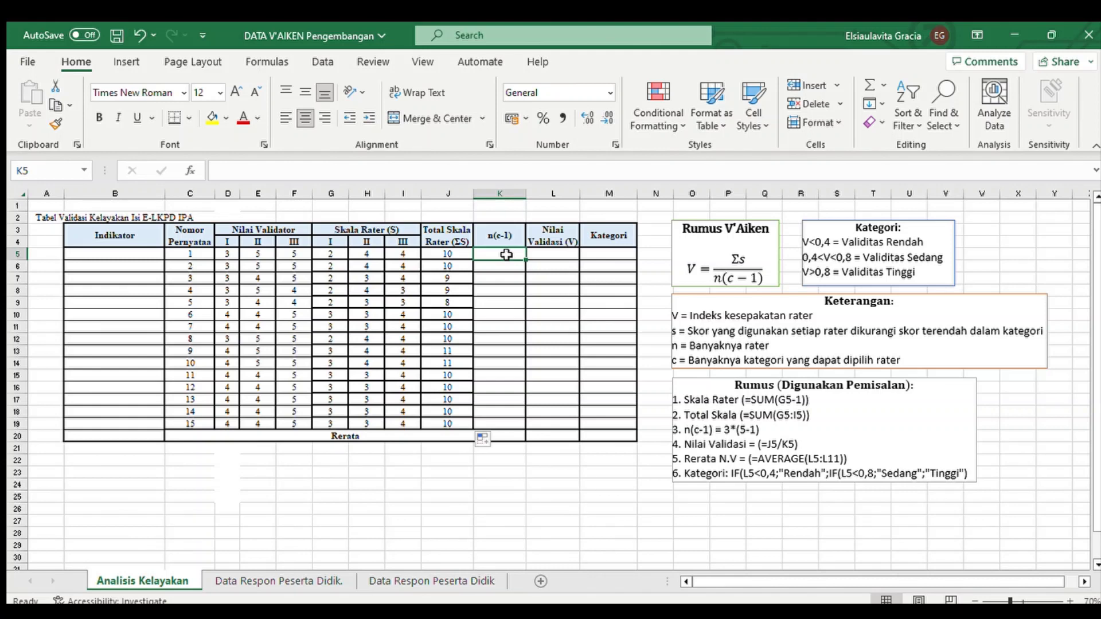
{"action": "type", "text": "="}
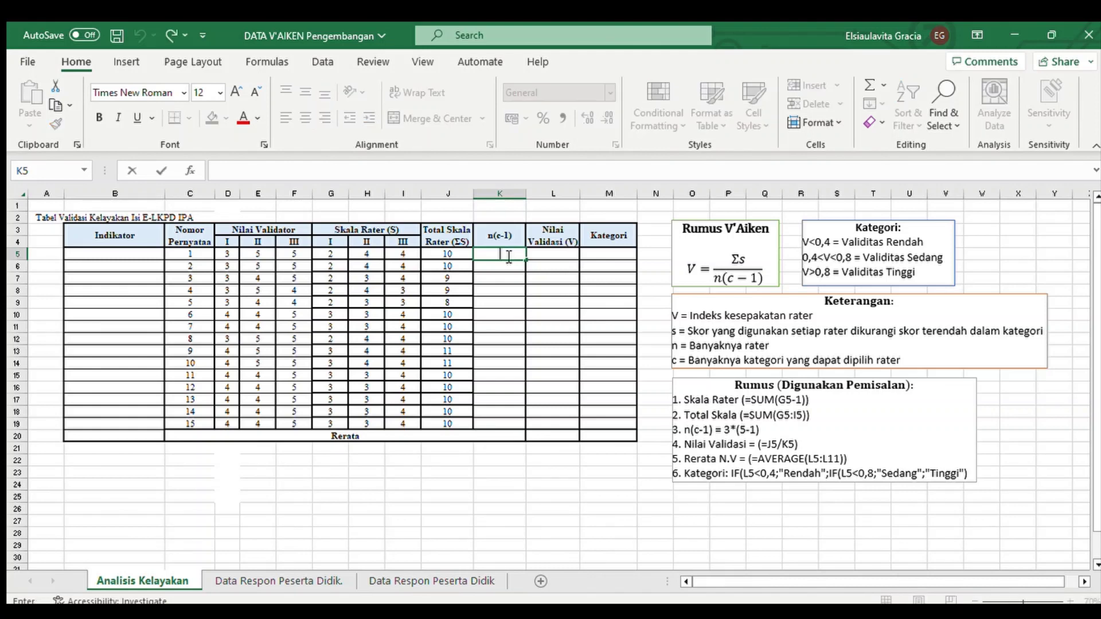
{"action": "type", "text": "3"}
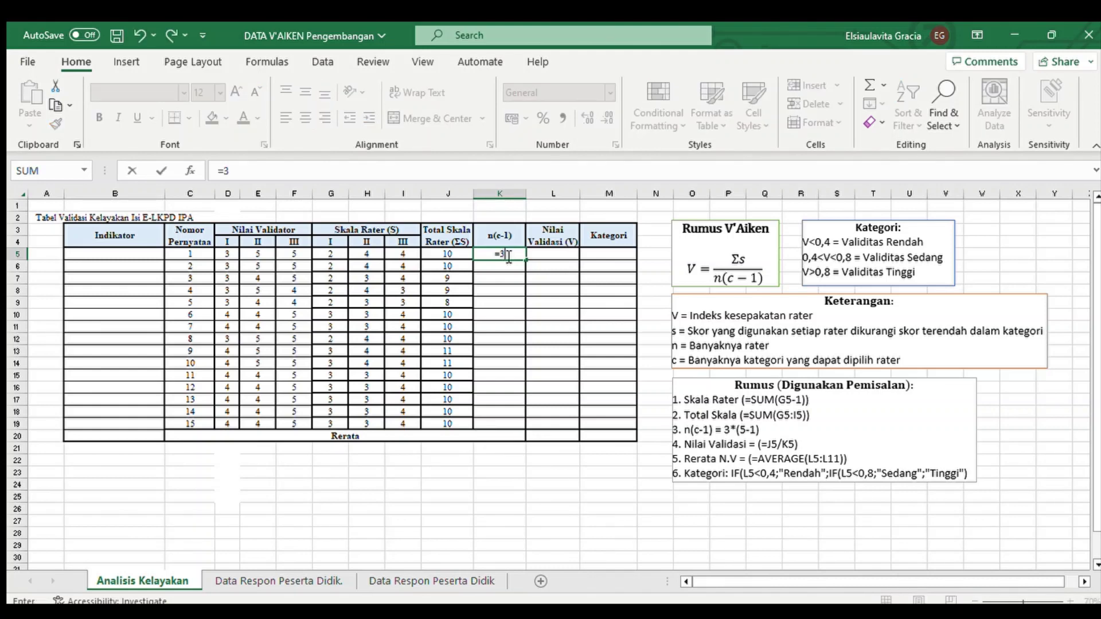
{"action": "type", "text": "*("}
{"action": "type", "text": "5-1)"}
{"action": "key", "text": "Return"}
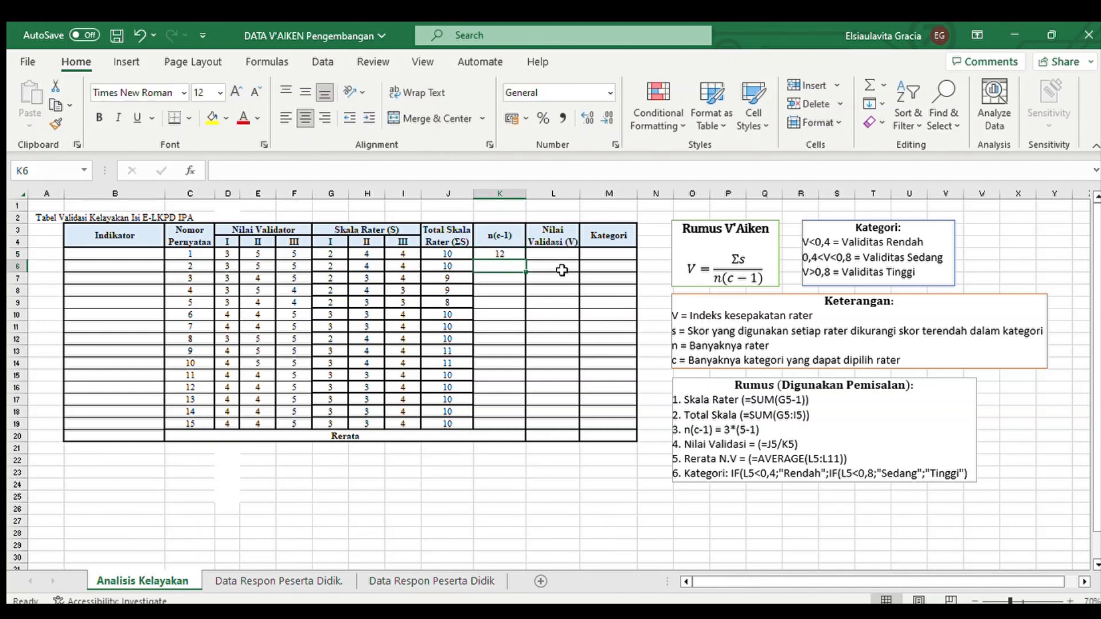
{"action": "left_click", "coordinate": [513, 252]}
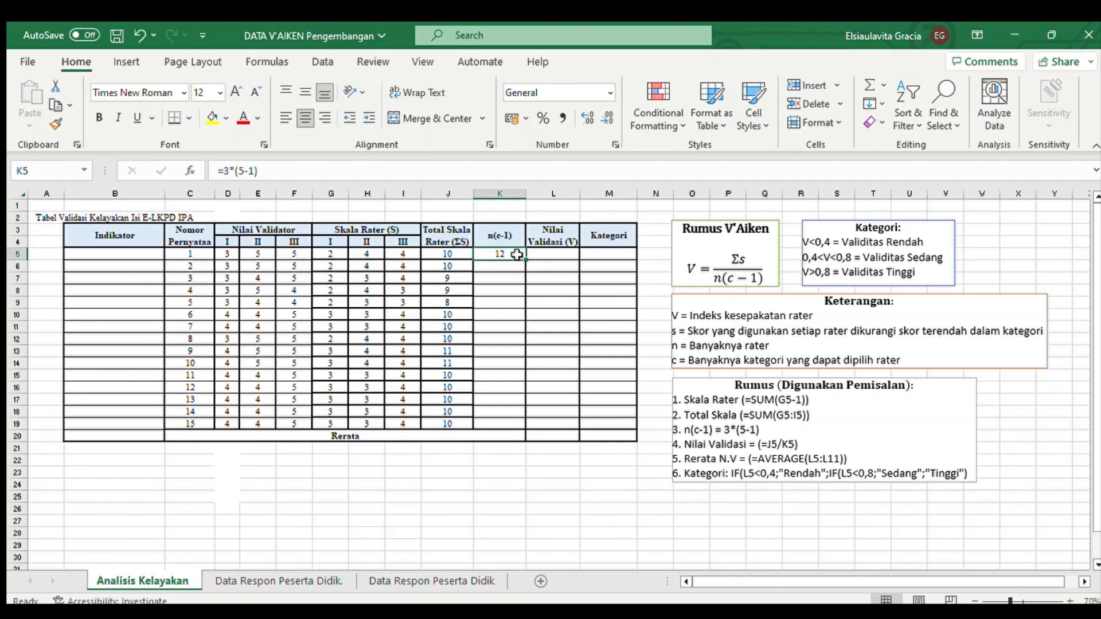
{"action": "left_click_drag", "start_coordinate": [523, 259], "coordinate": [511, 427]}
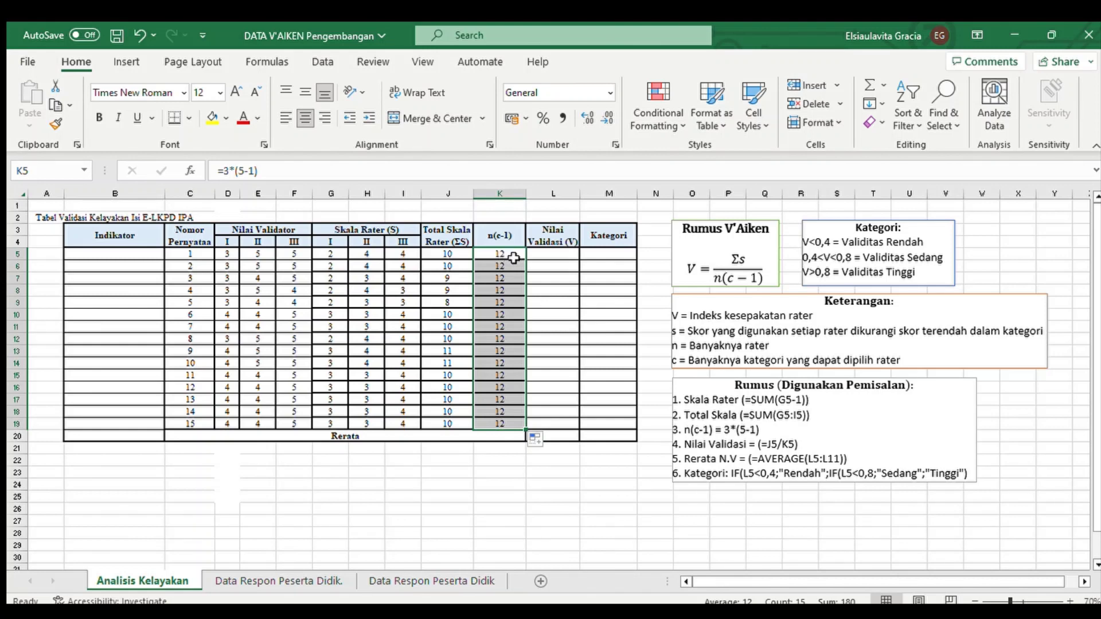
Enter =J5/K5 in L5 of the Nilai Validasi (V) column and fill it down to L19.
{"action": "left_click", "coordinate": [547, 253]}
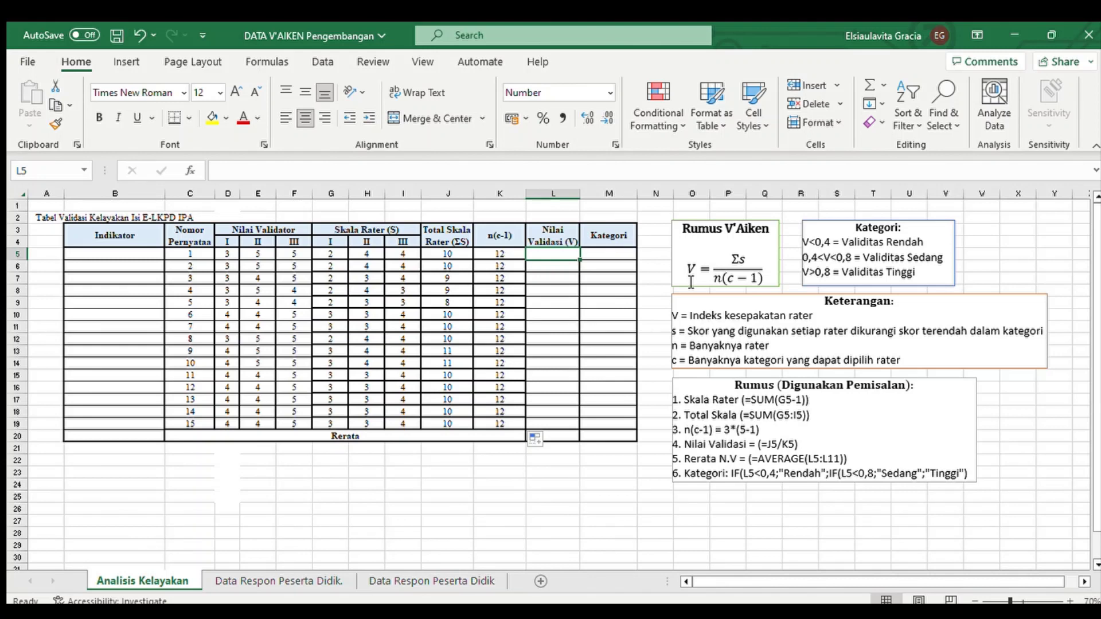
{"action": "double_click", "coordinate": [553, 253]}
{"action": "type", "text": "="}
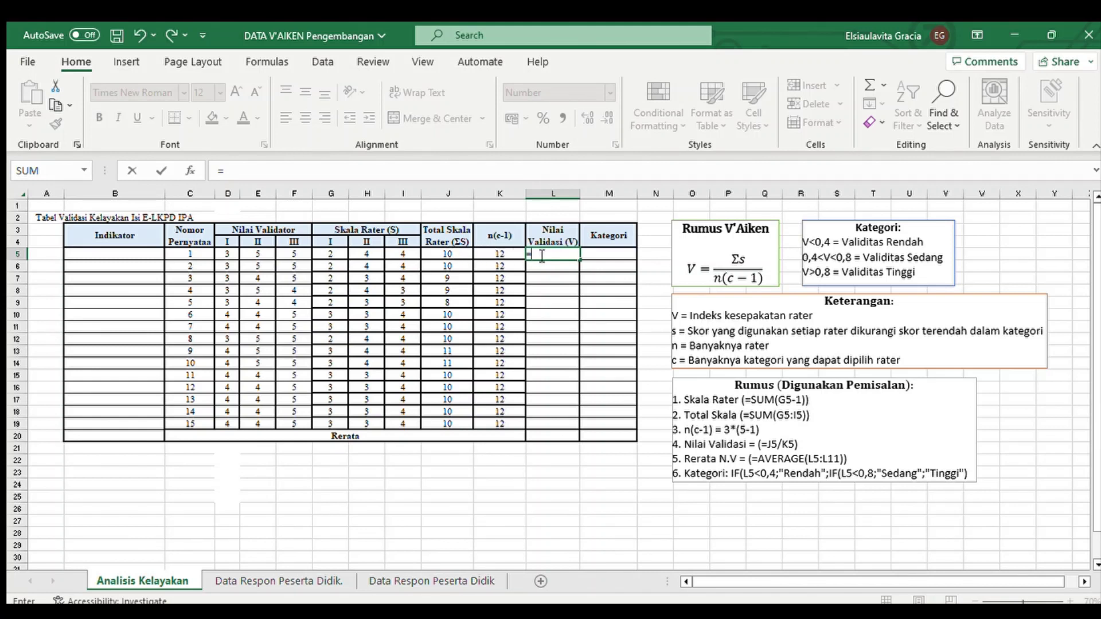
{"action": "left_click", "coordinate": [456, 254]}
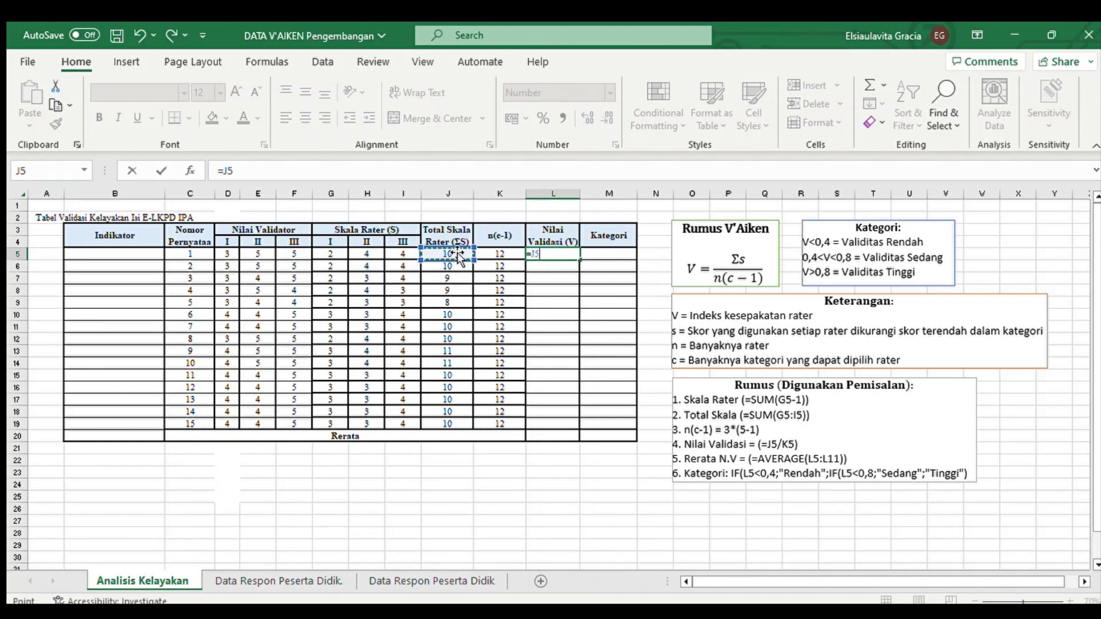
{"action": "left_click", "coordinate": [514, 253]}
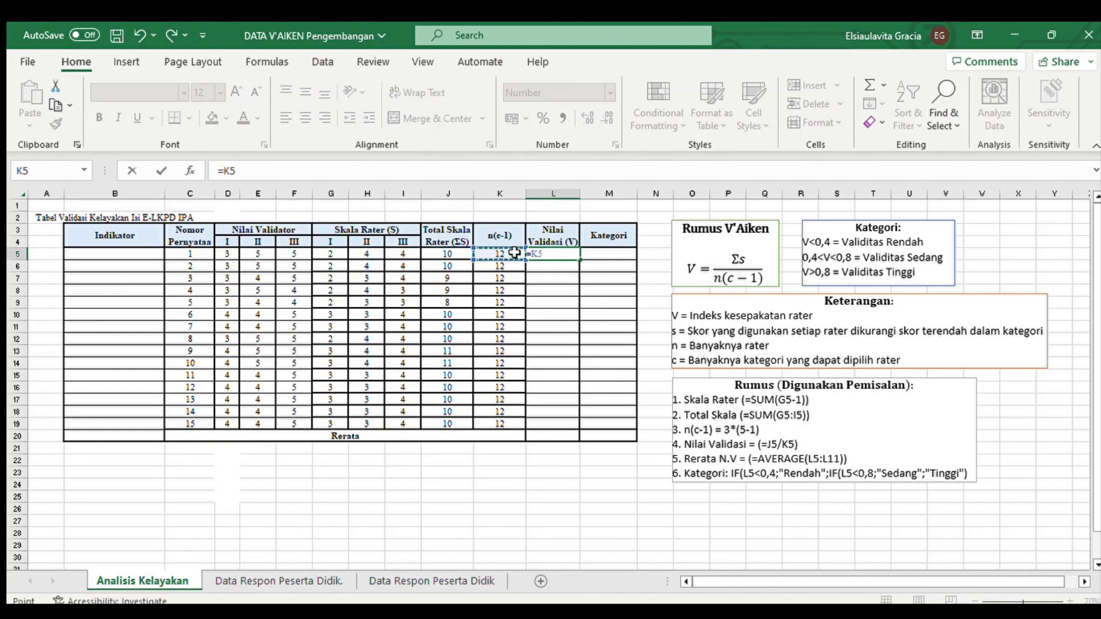
{"action": "left_click", "coordinate": [446, 257]}
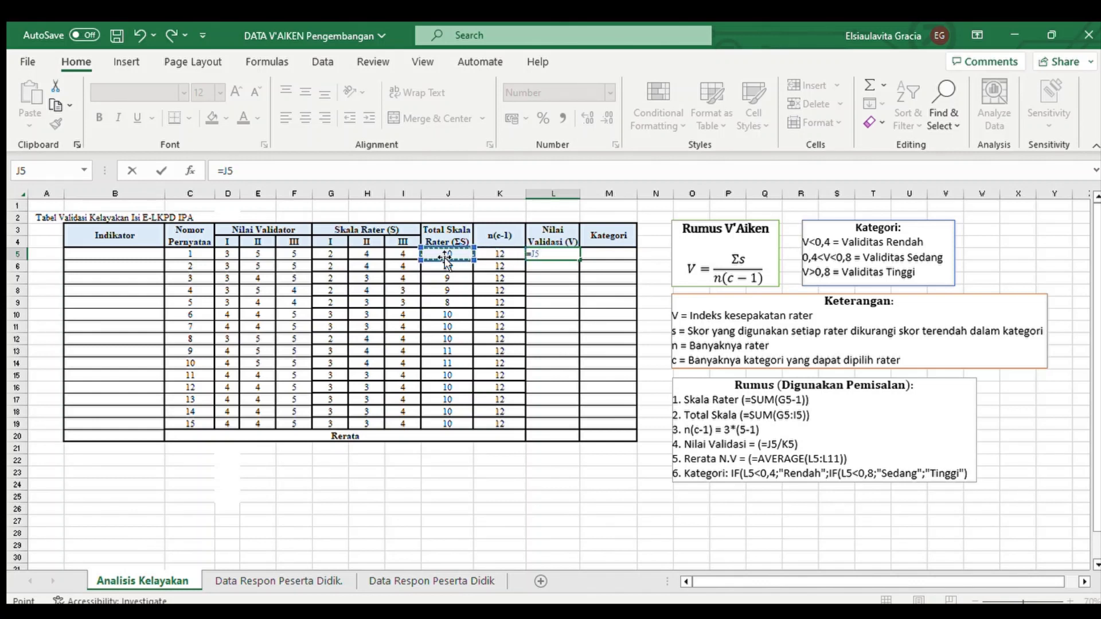
{"action": "type", "text": "/"}
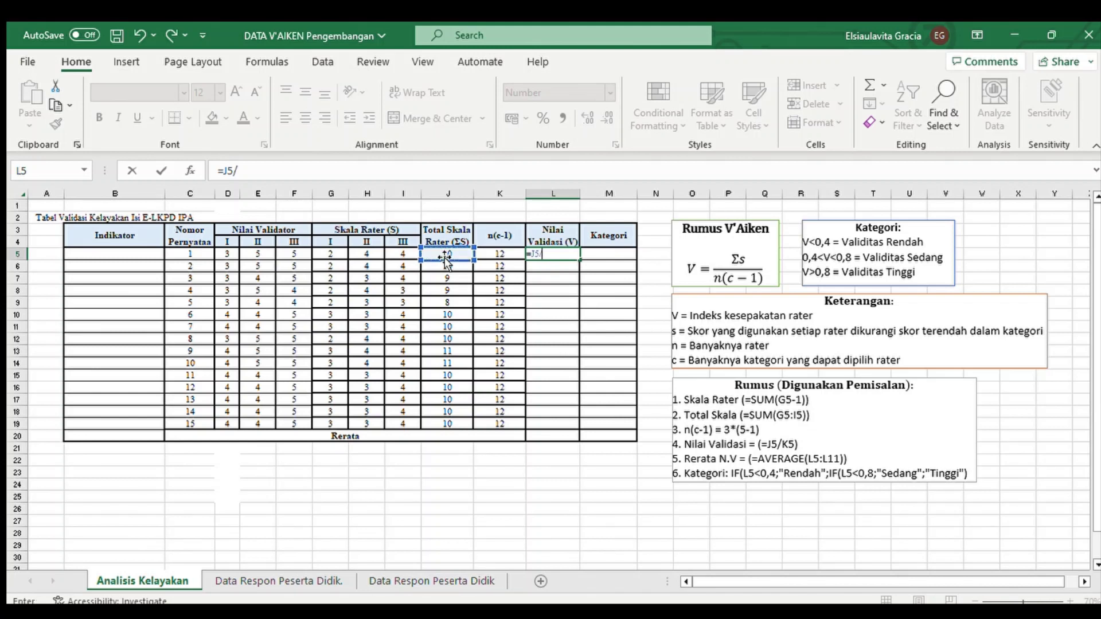
{"action": "left_click", "coordinate": [494, 253]}
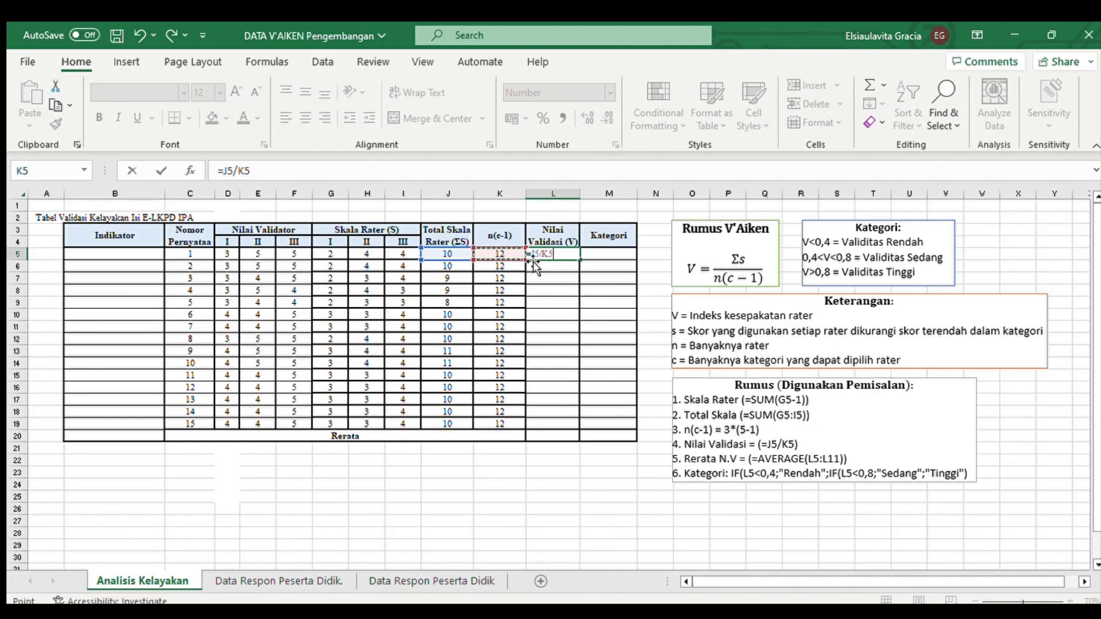
{"action": "key", "text": "Return"}
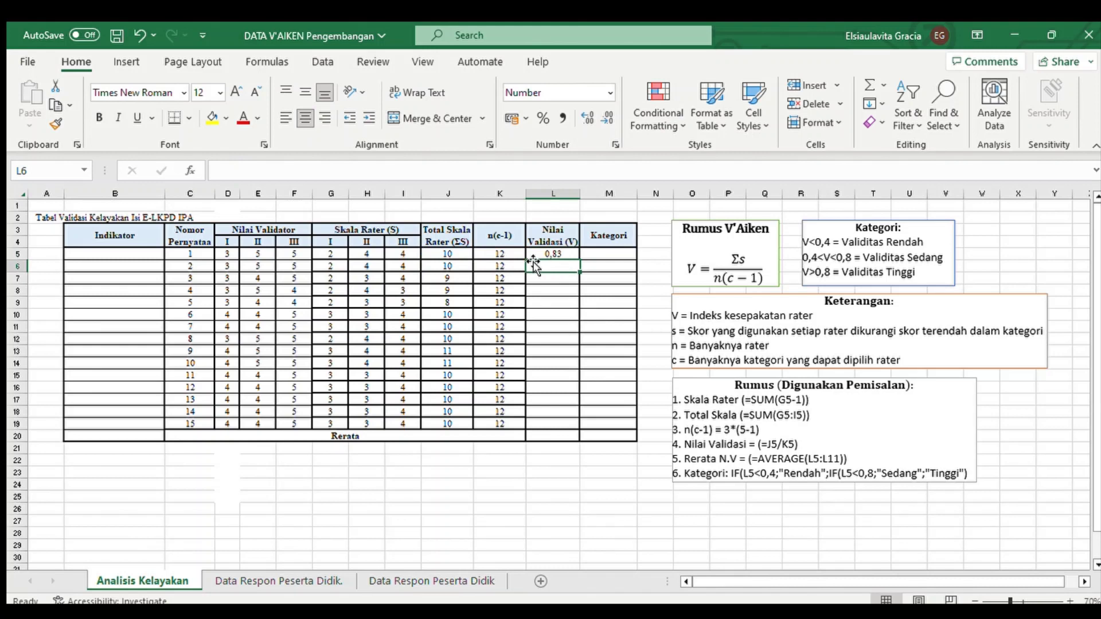
{"action": "left_click", "coordinate": [575, 255]}
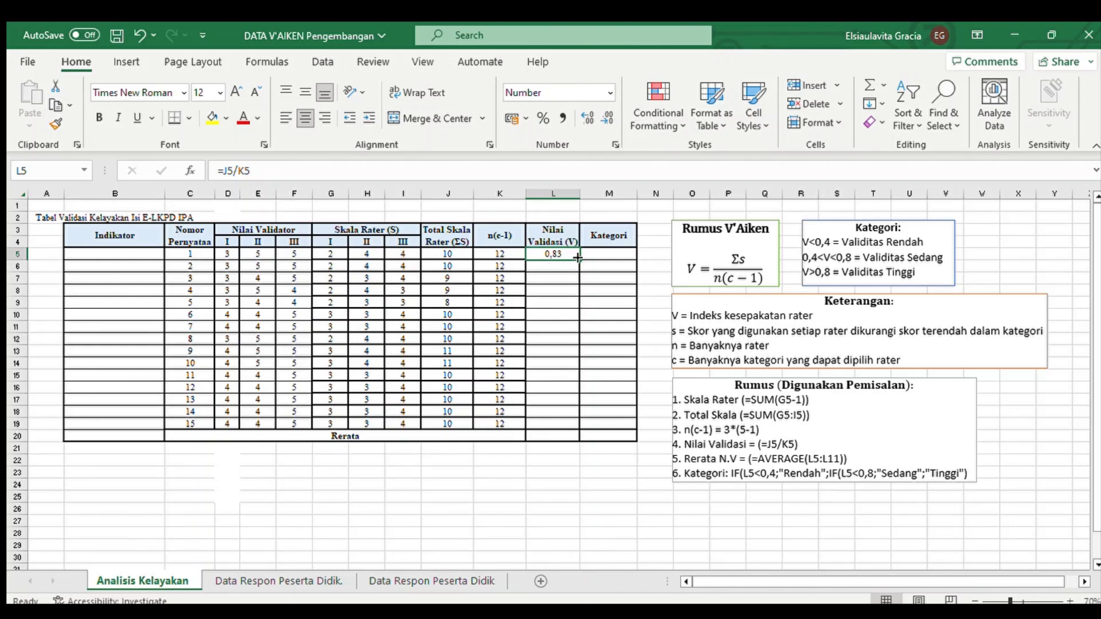
{"action": "left_click_drag", "start_coordinate": [577, 260], "coordinate": [563, 425]}
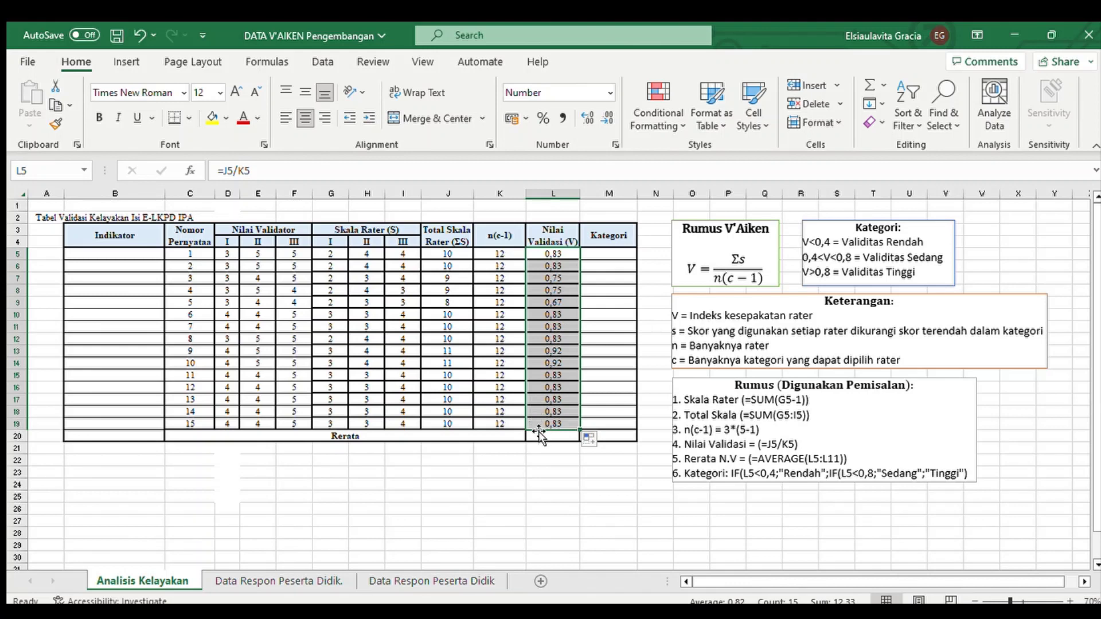
Enter =AVERAGE(L5:L19) in L20 to average the validation values in the Rerata row.
{"action": "left_click", "coordinate": [537, 436]}
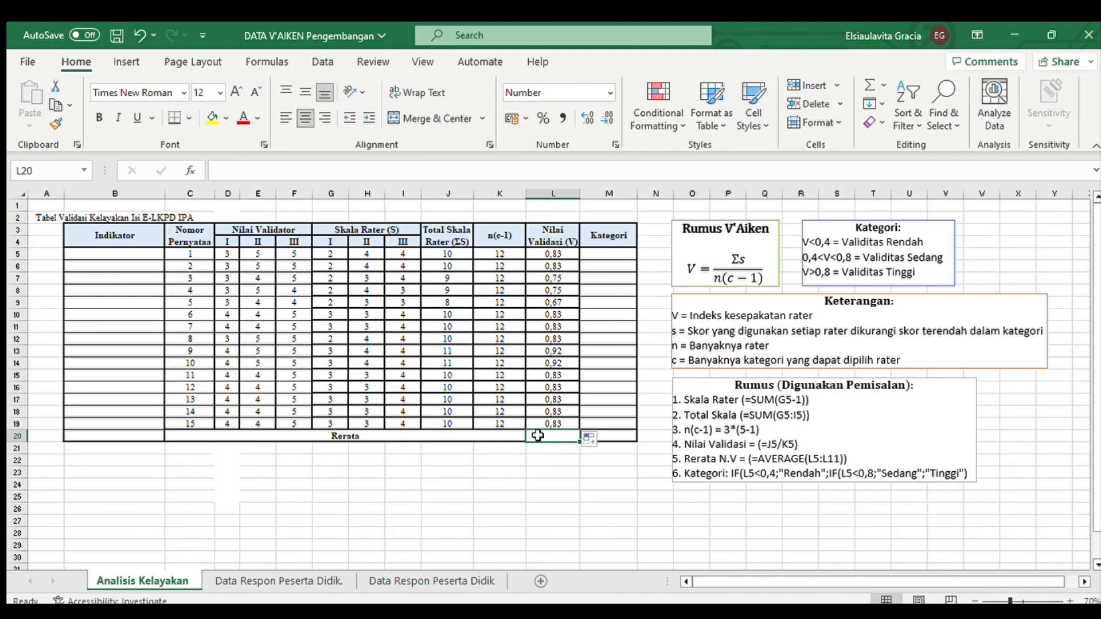
{"action": "type", "text": "="}
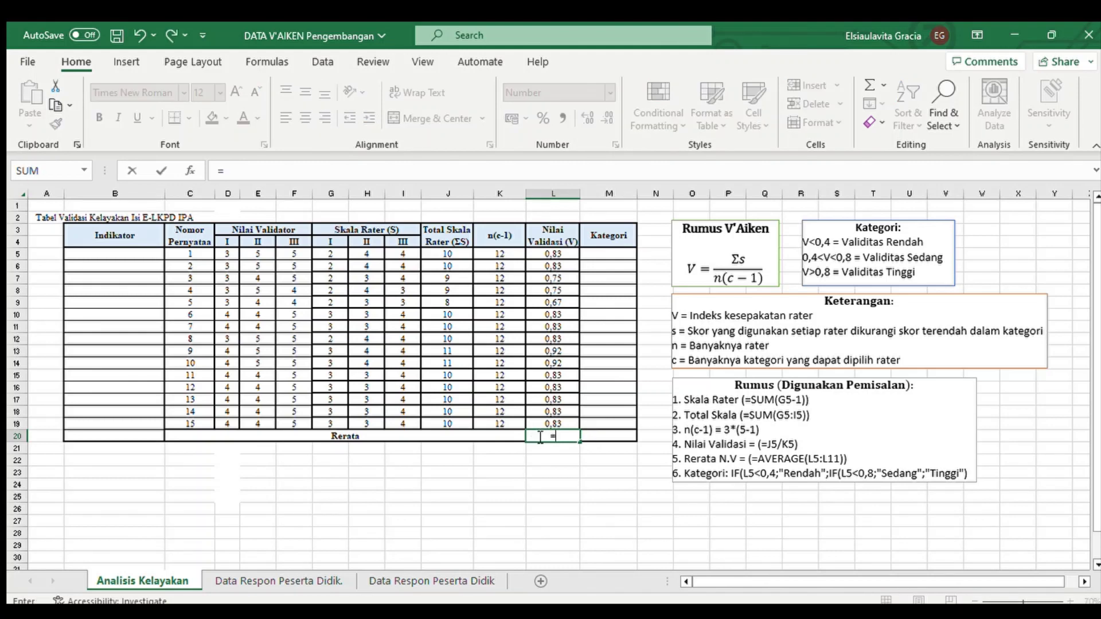
{"action": "type", "text": "AVERAGE"}
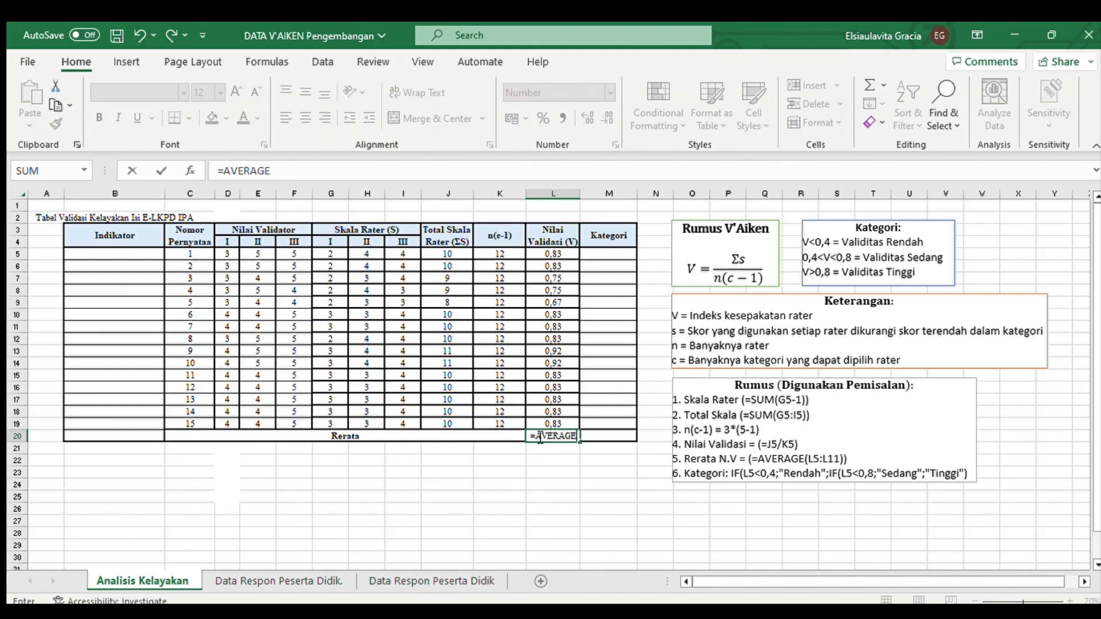
{"action": "type", "text": "("}
{"action": "left_click", "coordinate": [564, 253]}
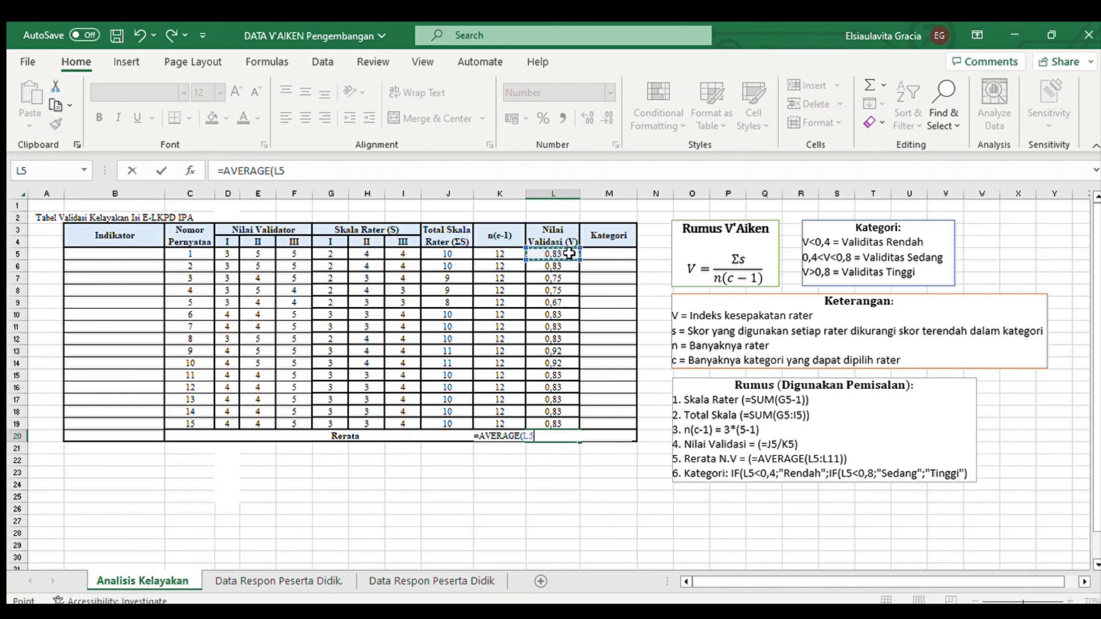
{"action": "left_click_drag", "start_coordinate": [569, 253], "coordinate": [564, 423]}
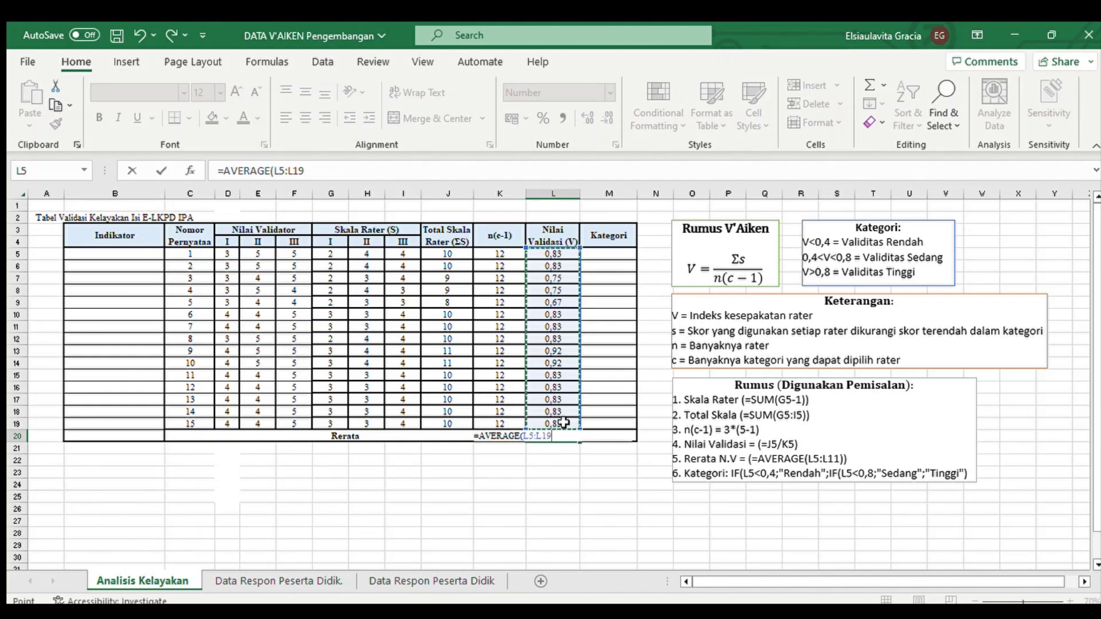
{"action": "type", "text": ")"}
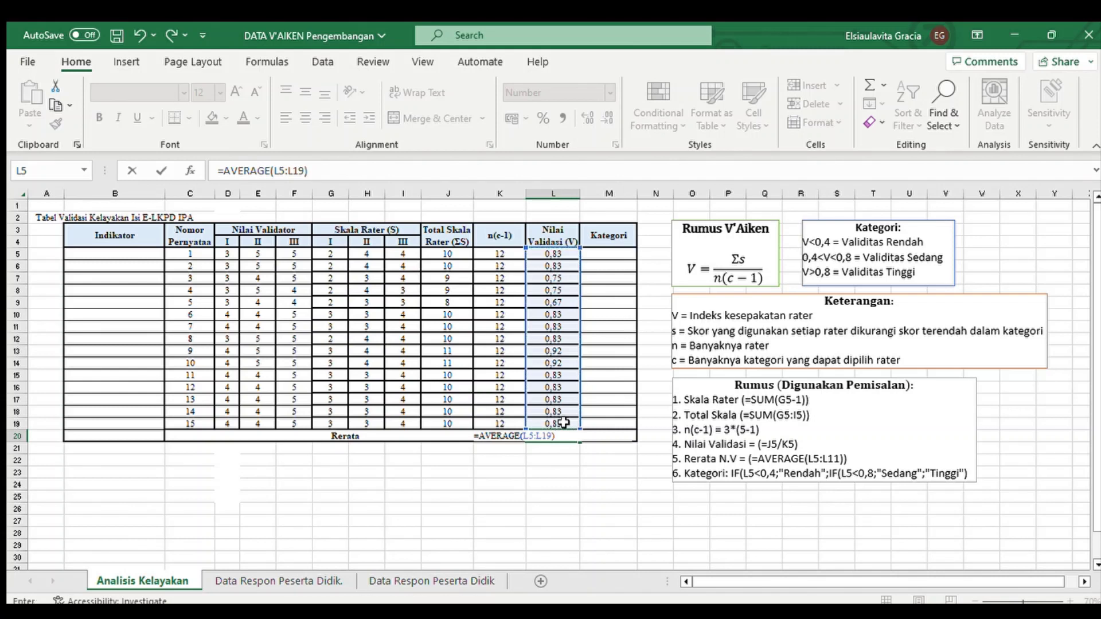
{"action": "key", "text": "Return"}
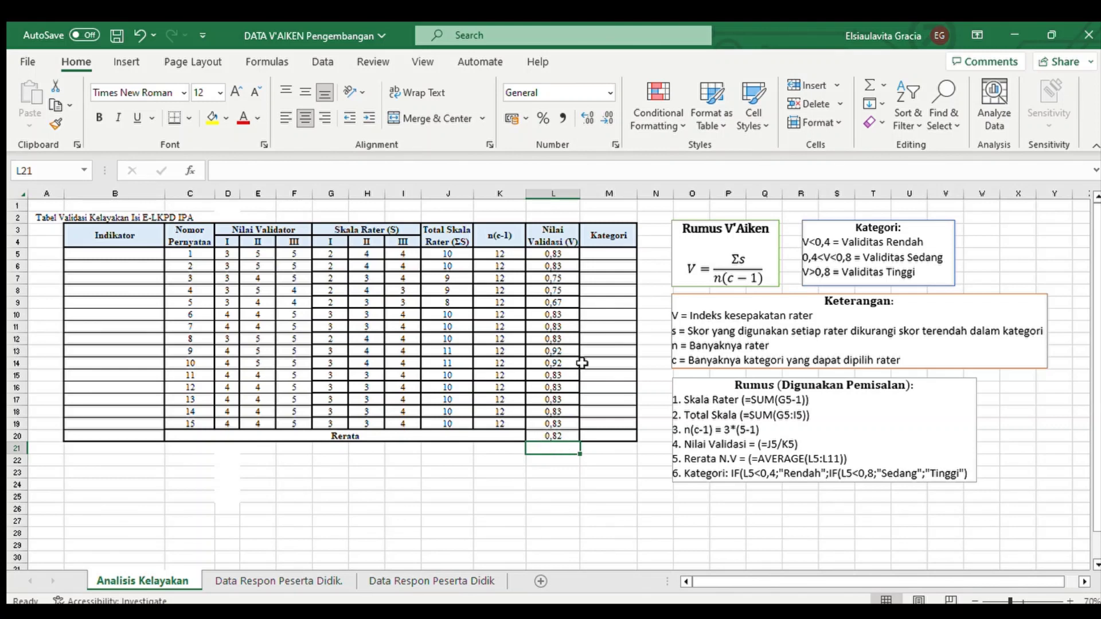
Enter the Kategori formula =IF(L5<0,4;"Rendah";IF(L5<0,8;"Sedang";"Tinggi")) in M5.
{"action": "left_click", "coordinate": [613, 253]}
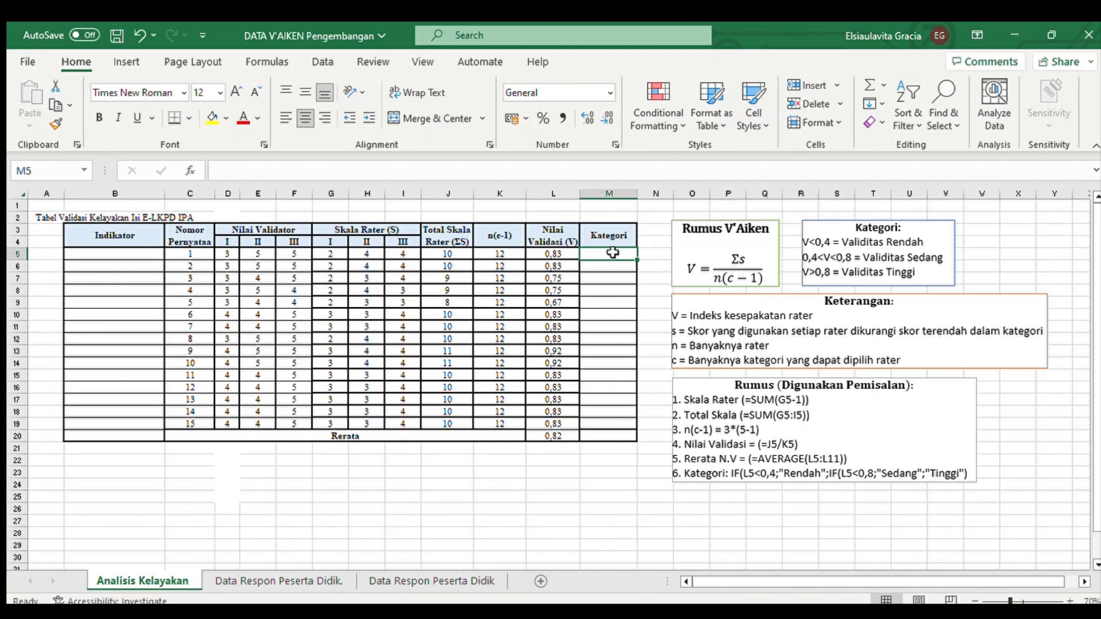
{"action": "double_click", "coordinate": [613, 253]}
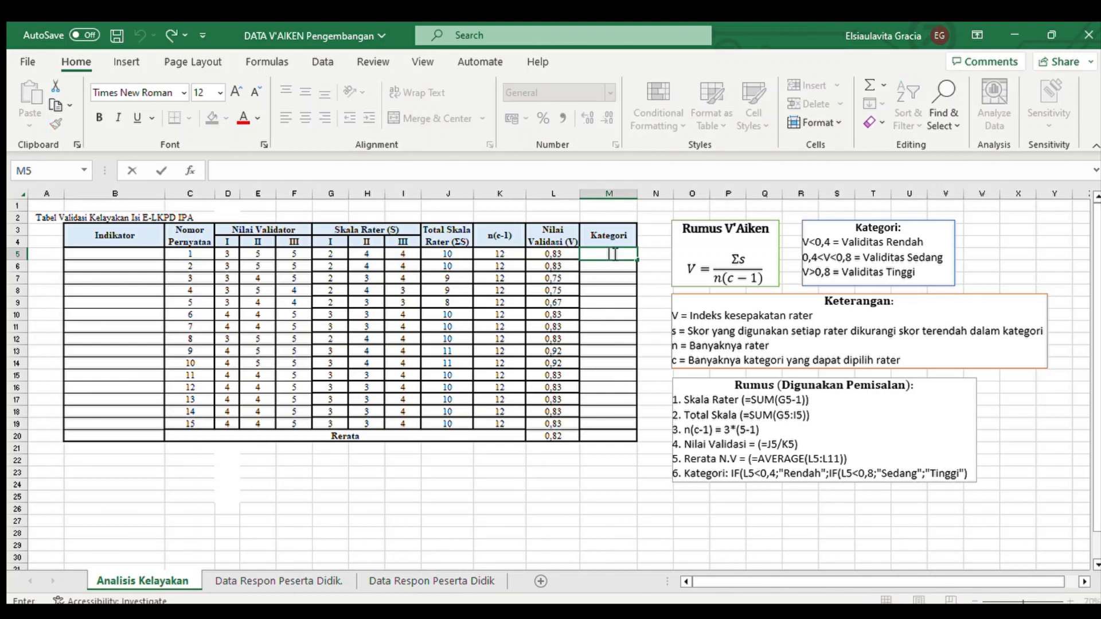
{"action": "type", "text": "=i"}
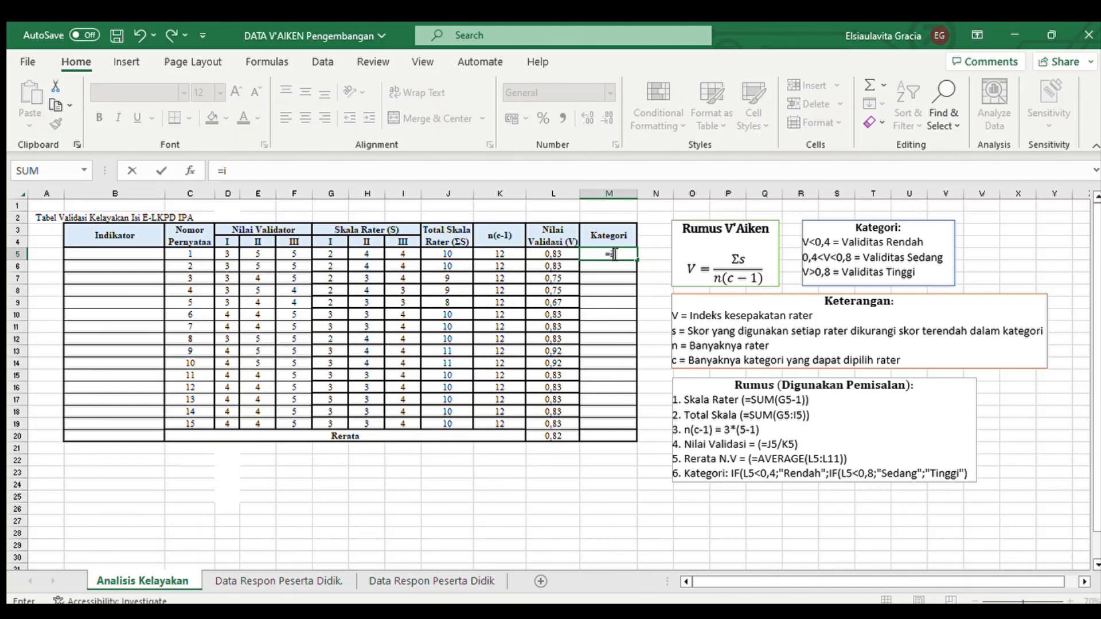
{"action": "type", "text": "f("}
{"action": "key", "text": "BackSpace"}
{"action": "key", "text": "BackSpace"}
{"action": "type", "text": "("}
{"action": "left_click", "coordinate": [567, 253]}
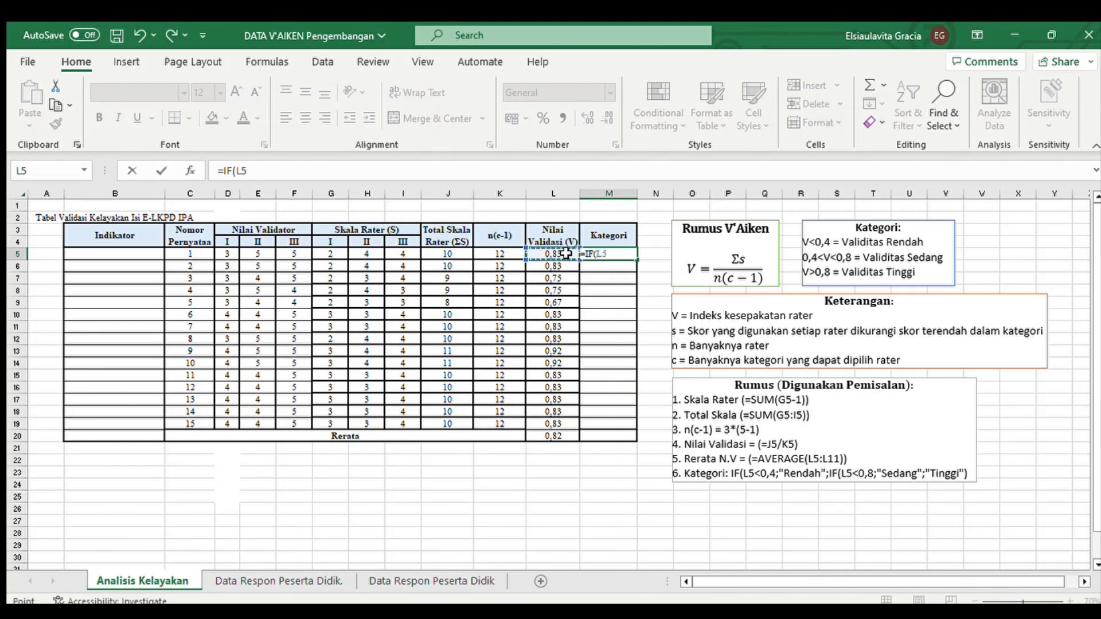
{"action": "type", "text": "<"}
{"action": "type", "text": "0,4;\"Re"}
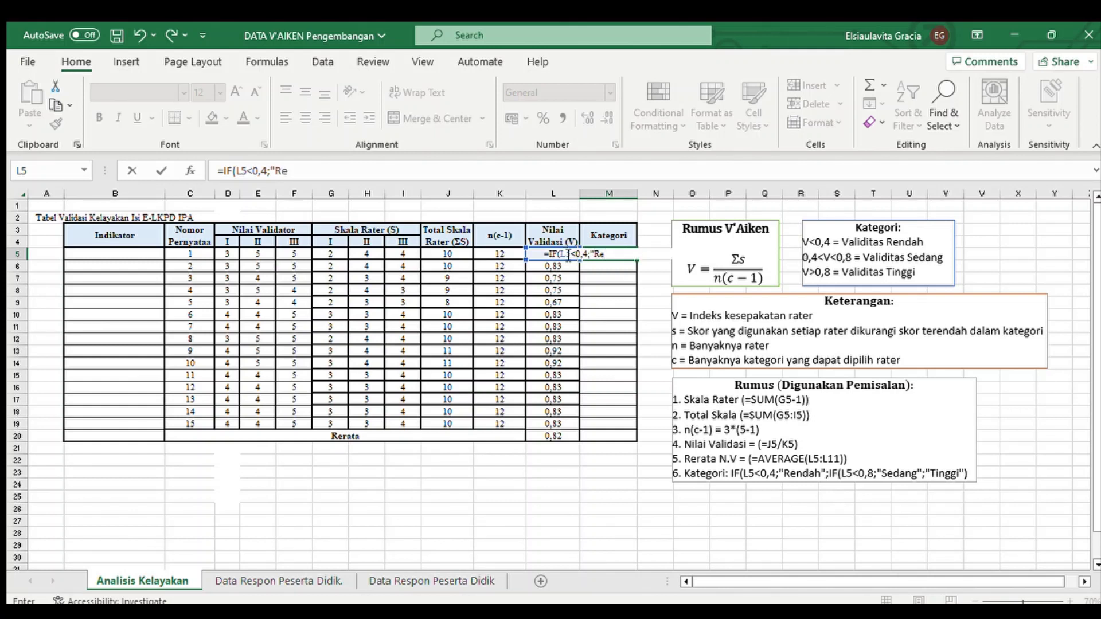
{"action": "type", "text": "ndah\";IF("}
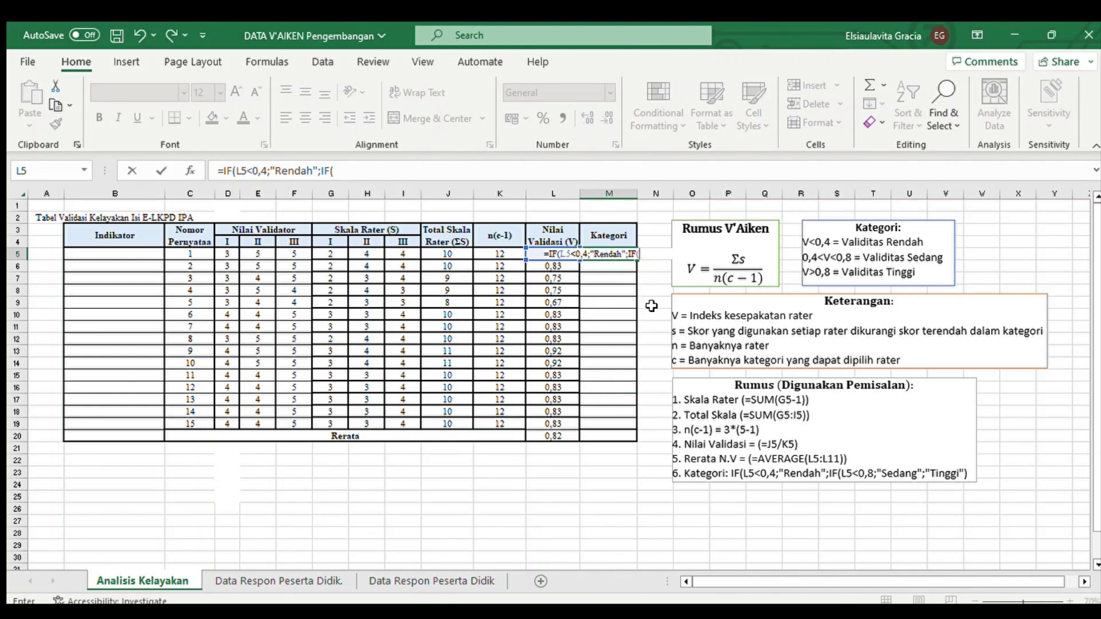
{"action": "type", "text": "L5<0,8;"}
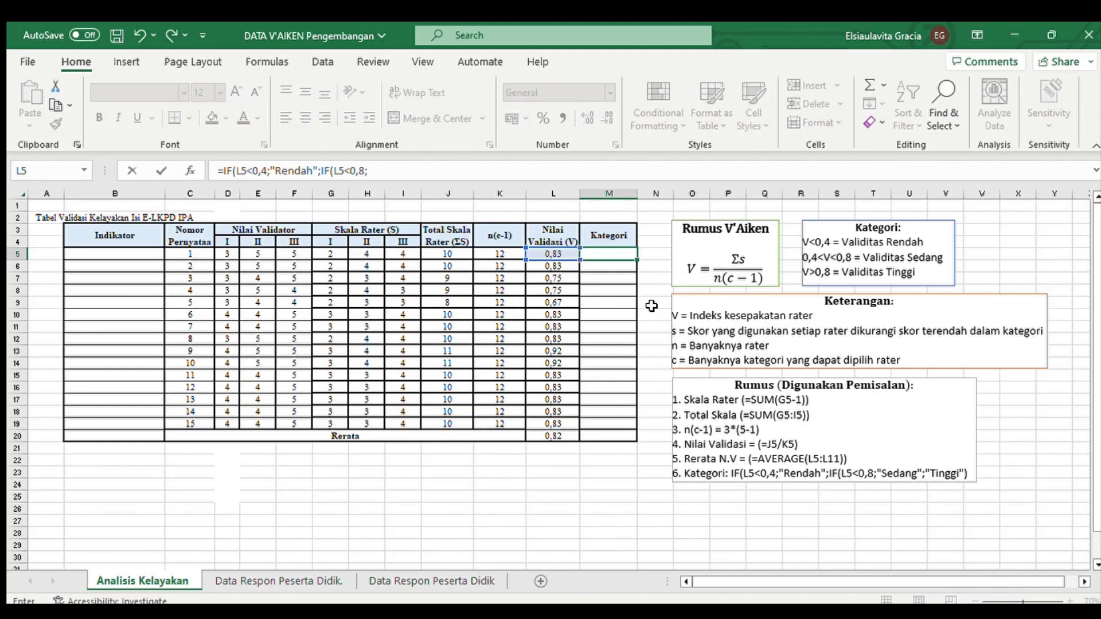
{"action": "type", "text": "\"Seda"}
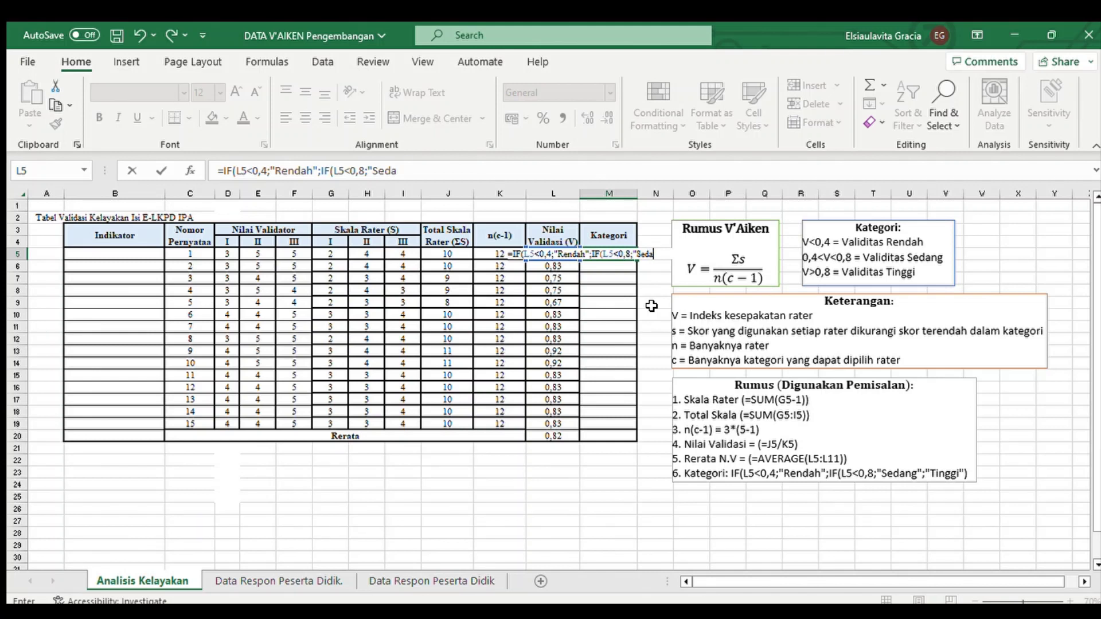
{"action": "type", "text": "ng\";\"Tinggi\")"}
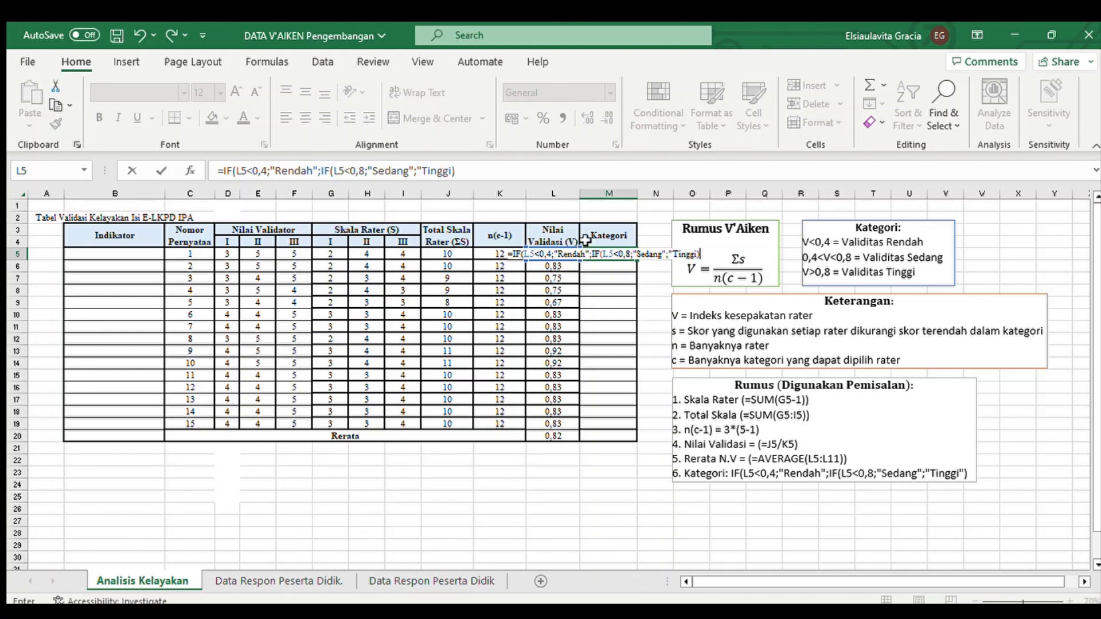
Copy the text of the Kategori formula in M5 and fill the formula down to M19.
{"action": "left_click", "coordinate": [585, 257]}
{"action": "triple_click", "coordinate": [467, 170]}
{"action": "key", "text": "ctrl+c"}
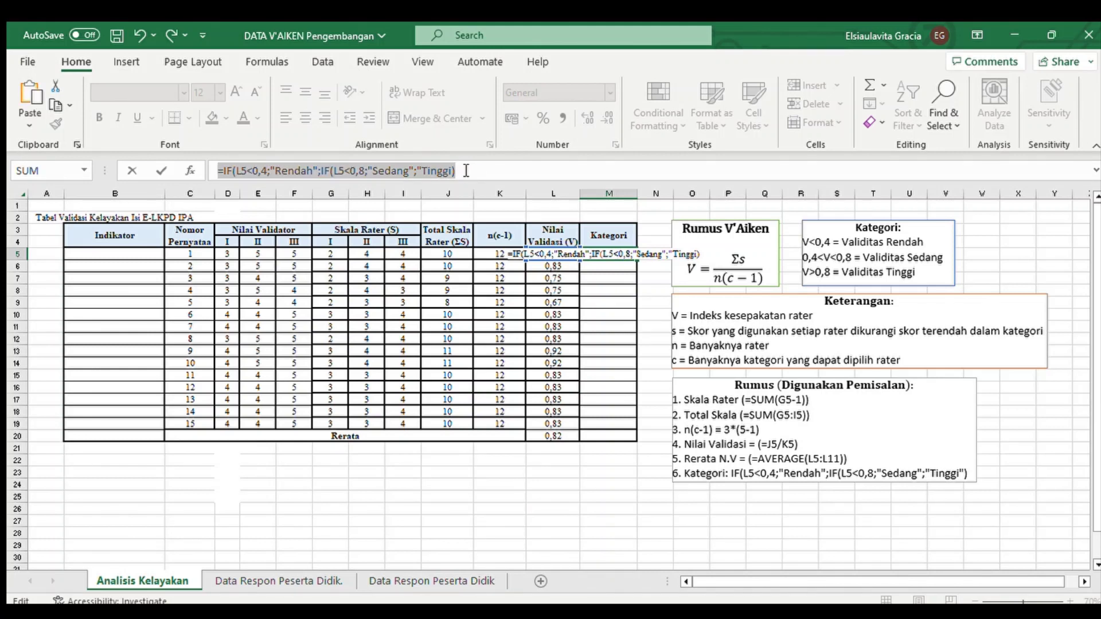
{"action": "left_click", "coordinate": [467, 171]}
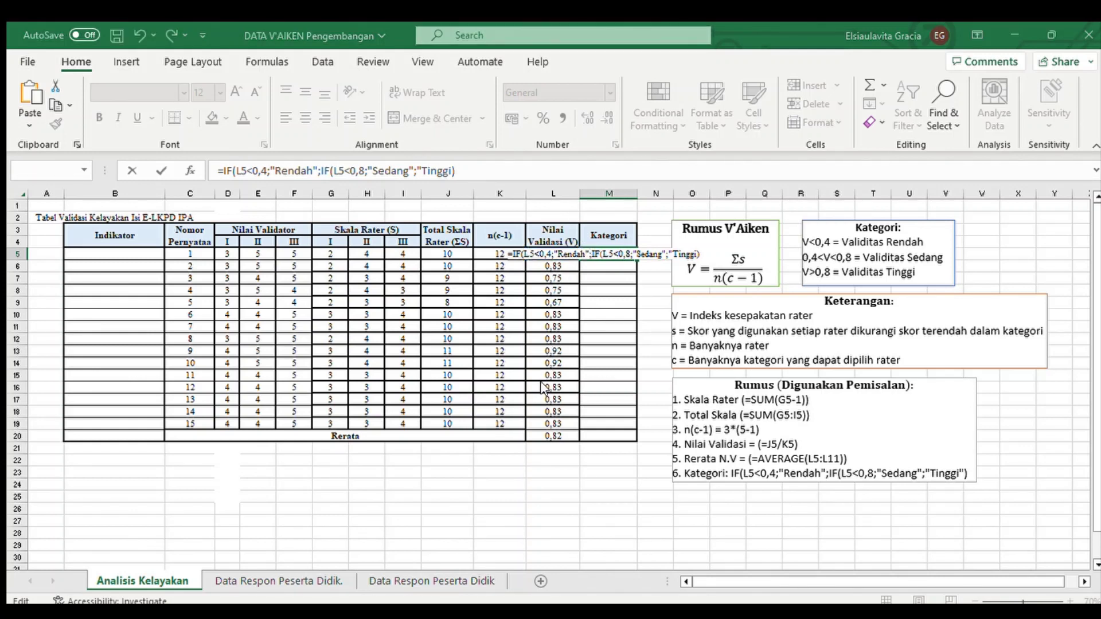
{"action": "key", "text": "Return"}
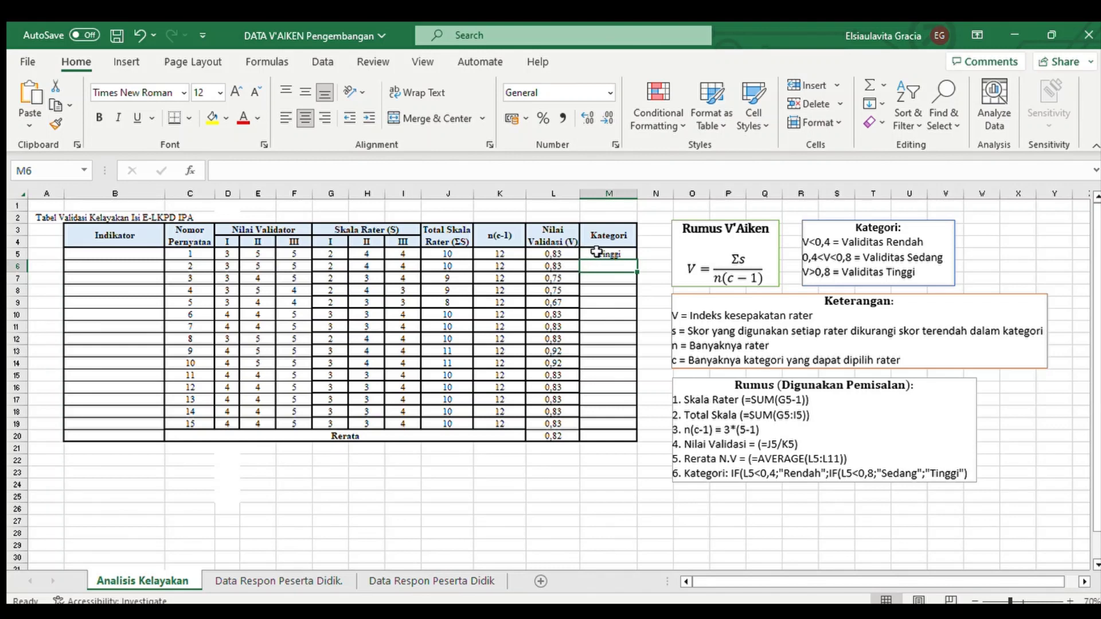
{"action": "left_click", "coordinate": [596, 253]}
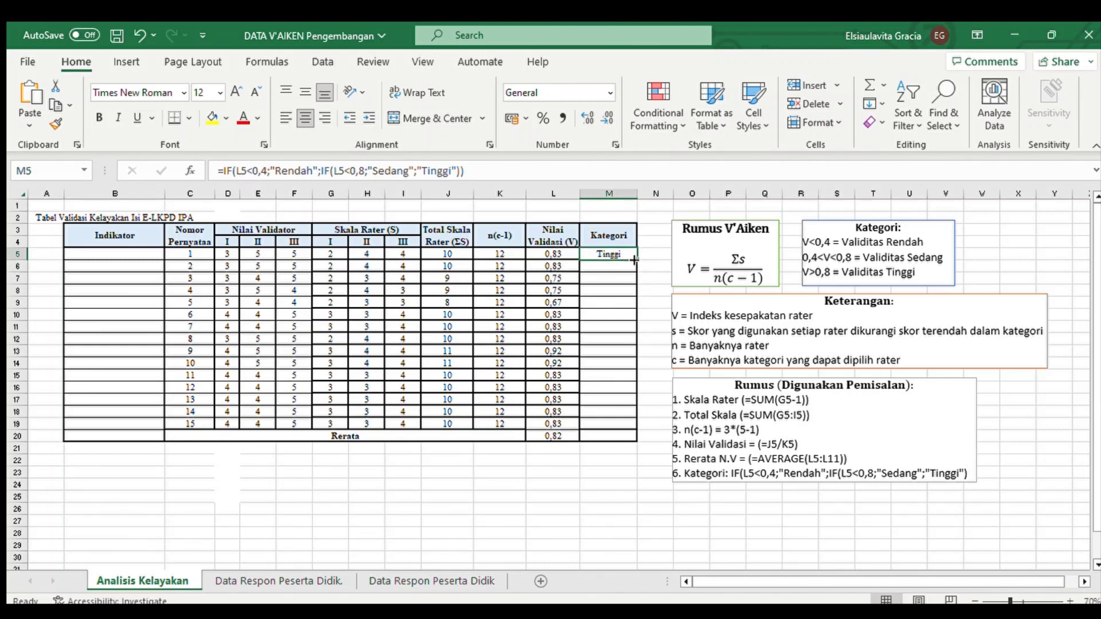
{"action": "left_click_drag", "start_coordinate": [635, 260], "coordinate": [613, 424]}
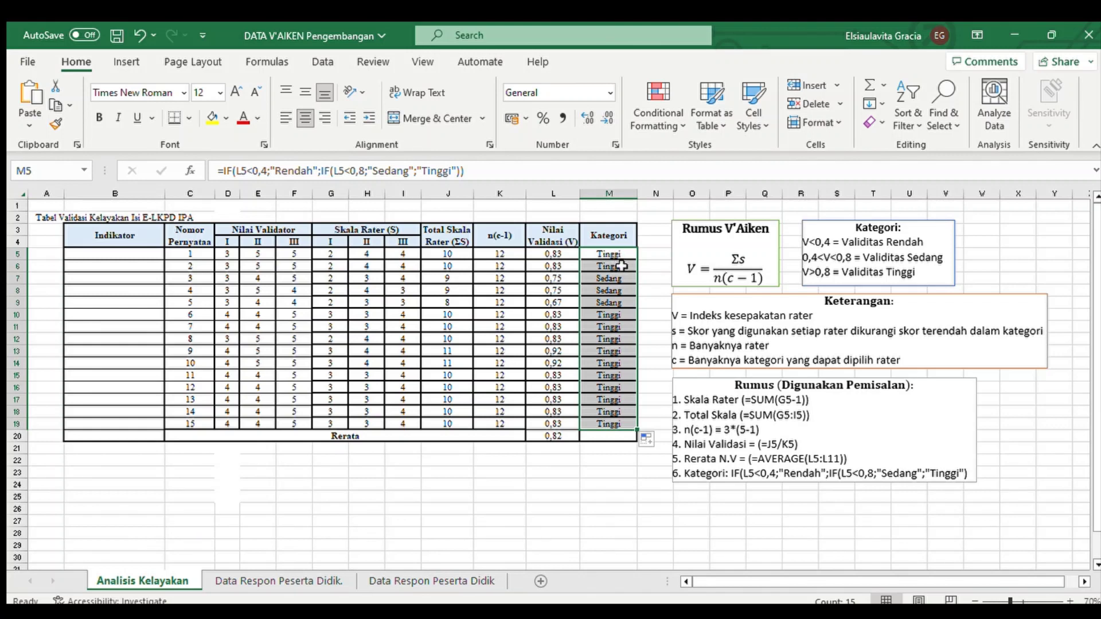
Enter the formula =IF(L20<0,4;"Rendah";IF(L20<0,8;"Sedang";"Tinggi")) in M20 to categorise the average validation value in the Rerata row.
{"action": "left_click", "coordinate": [592, 436]}
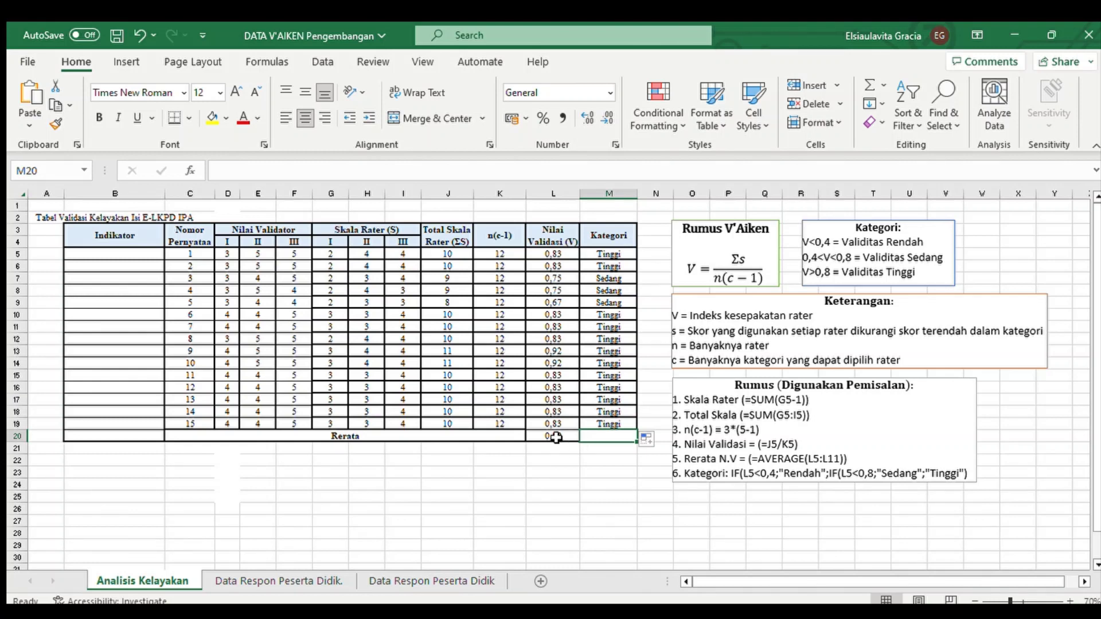
{"action": "left_click", "coordinate": [556, 437]}
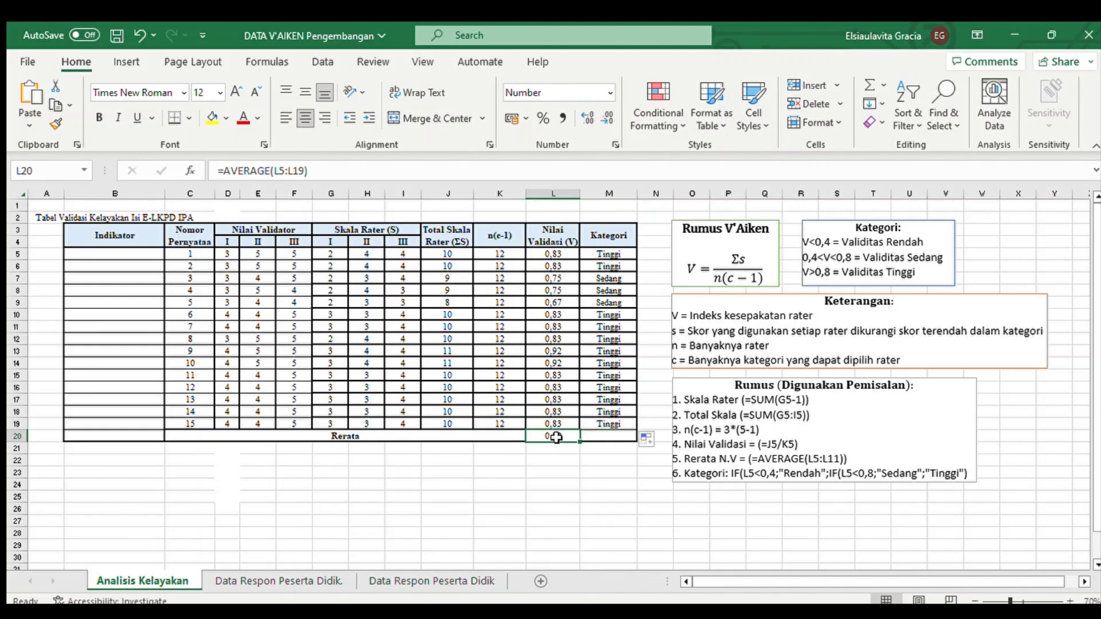
{"action": "double_click", "coordinate": [596, 437]}
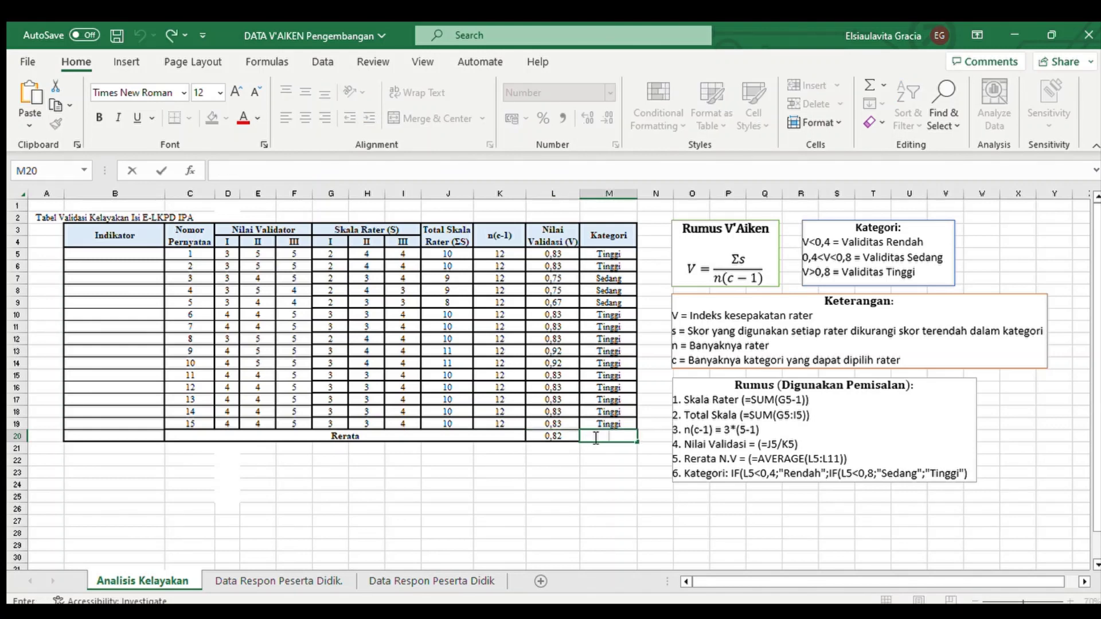
{"action": "type", "text": "="}
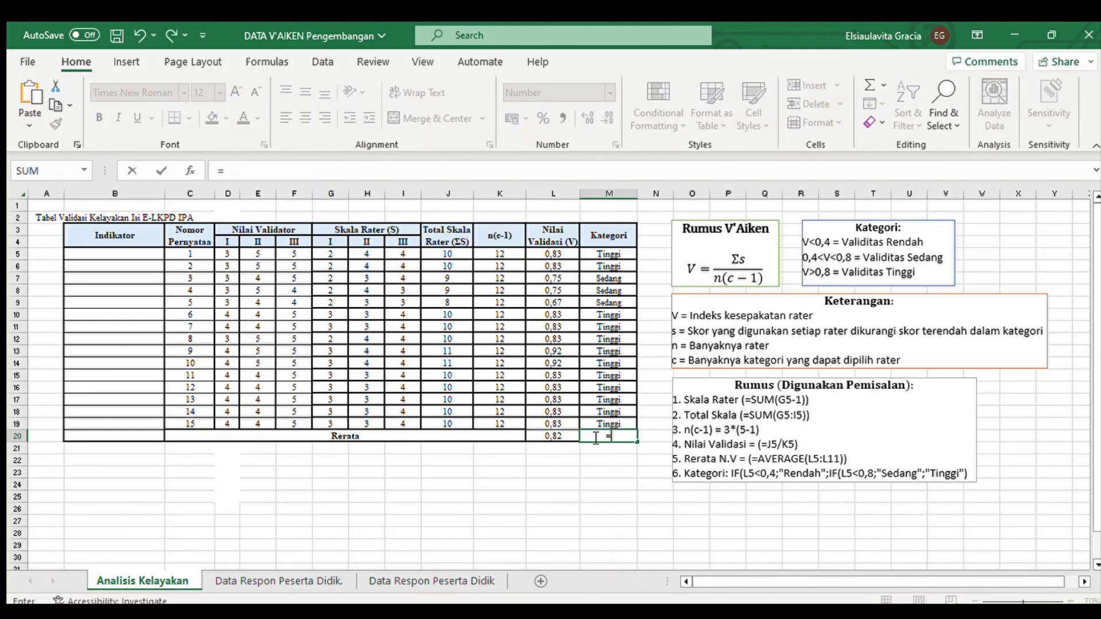
{"action": "key", "text": "BackSpace"}
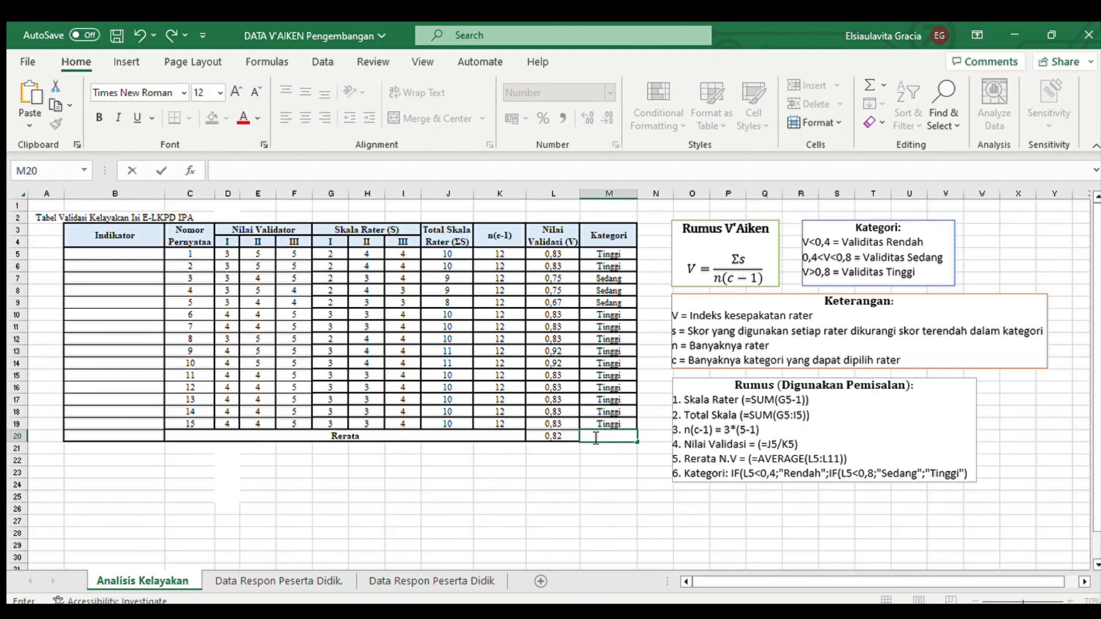
{"action": "type", "text": "=I"}
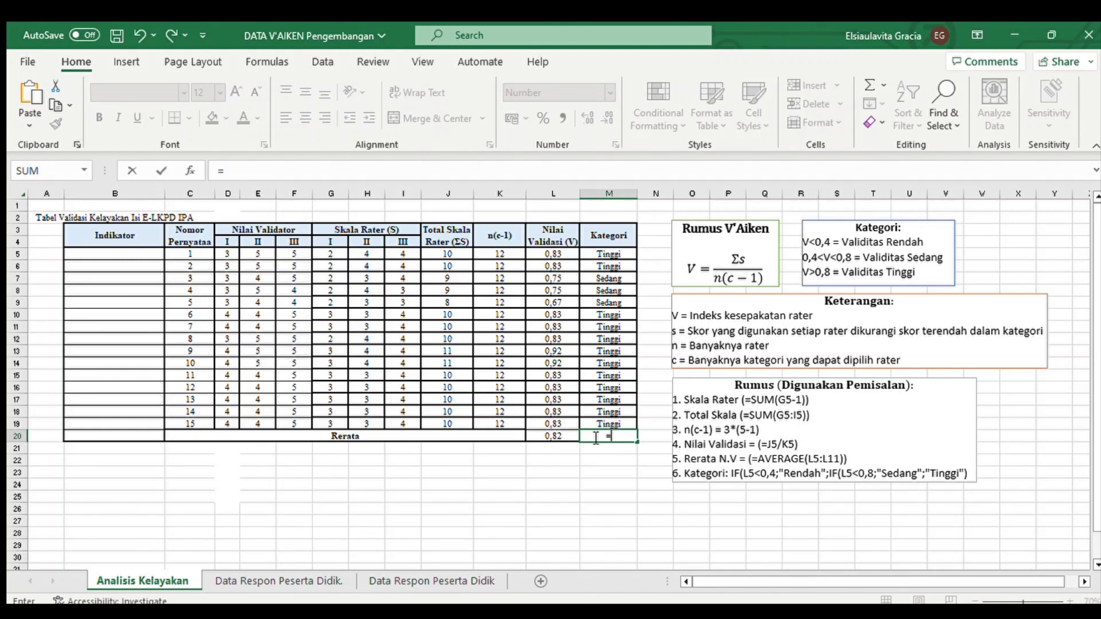
{"action": "key", "text": "BackSpace"}
{"action": "type", "text": "F"}
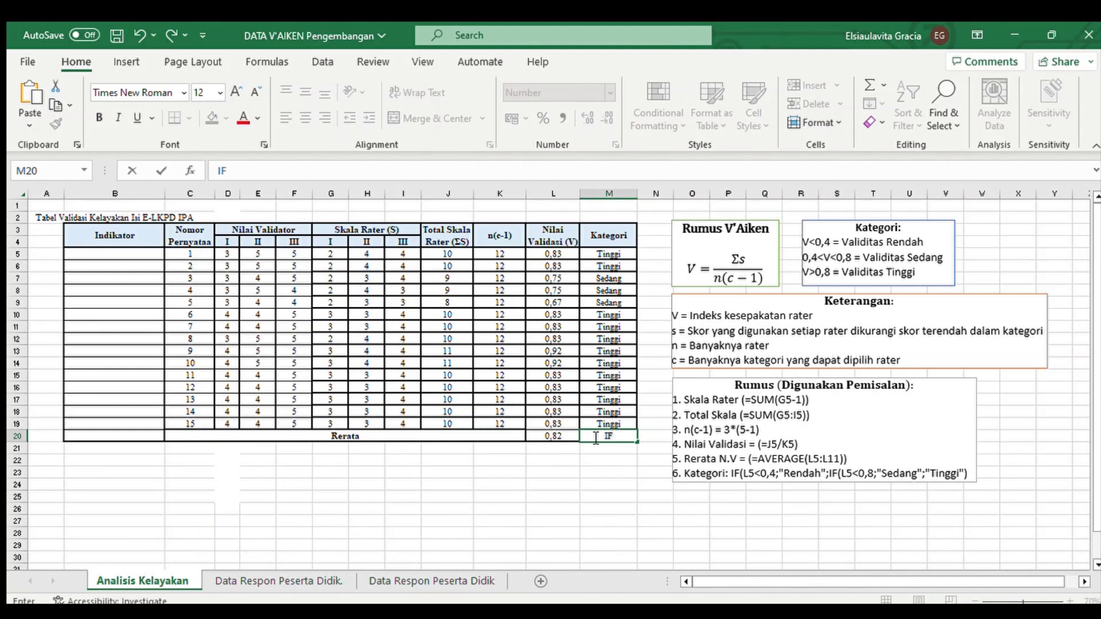
{"action": "key", "text": "BackSpace"}
{"action": "key", "text": "BackSpace"}
{"action": "type", "text": "=I"}
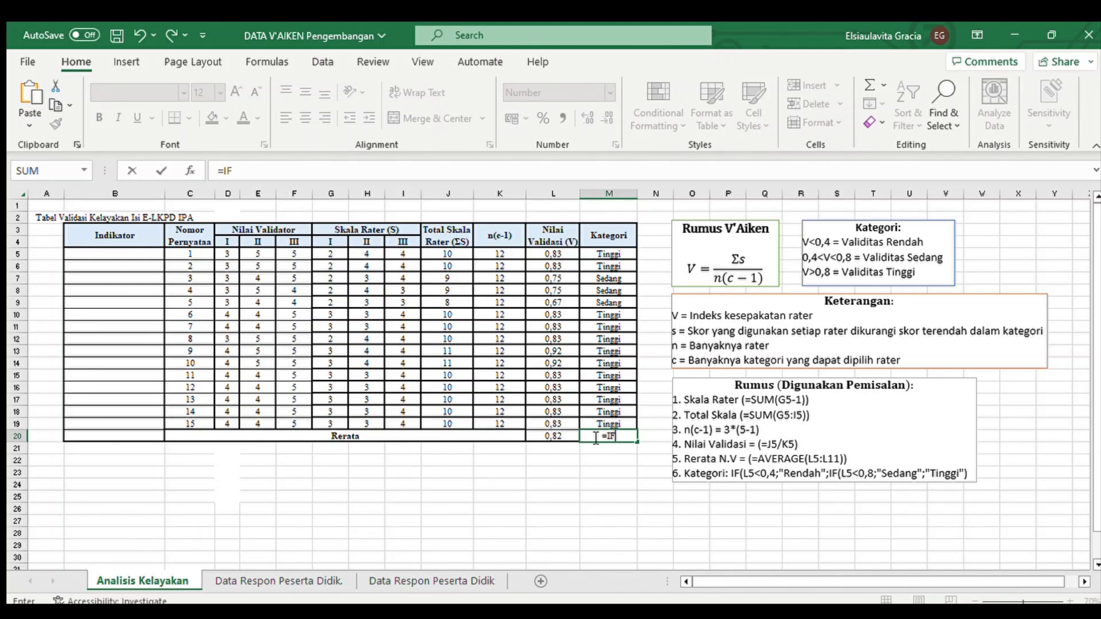
{"action": "type", "text": "F("}
{"action": "left_click", "coordinate": [565, 438]}
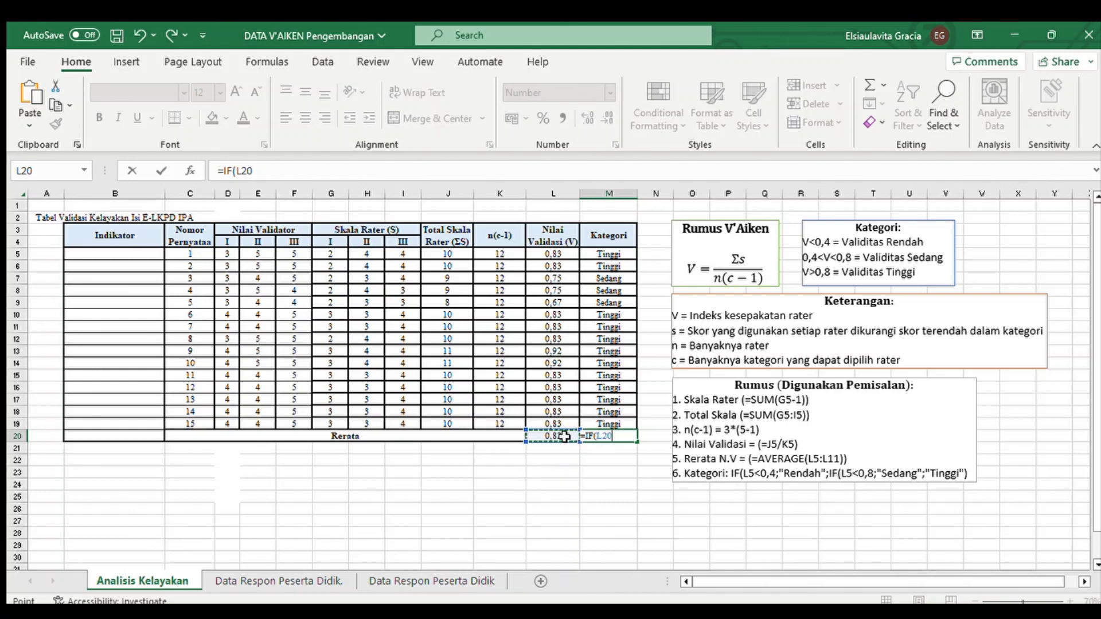
{"action": "type", "text": "<0,4;\"R"}
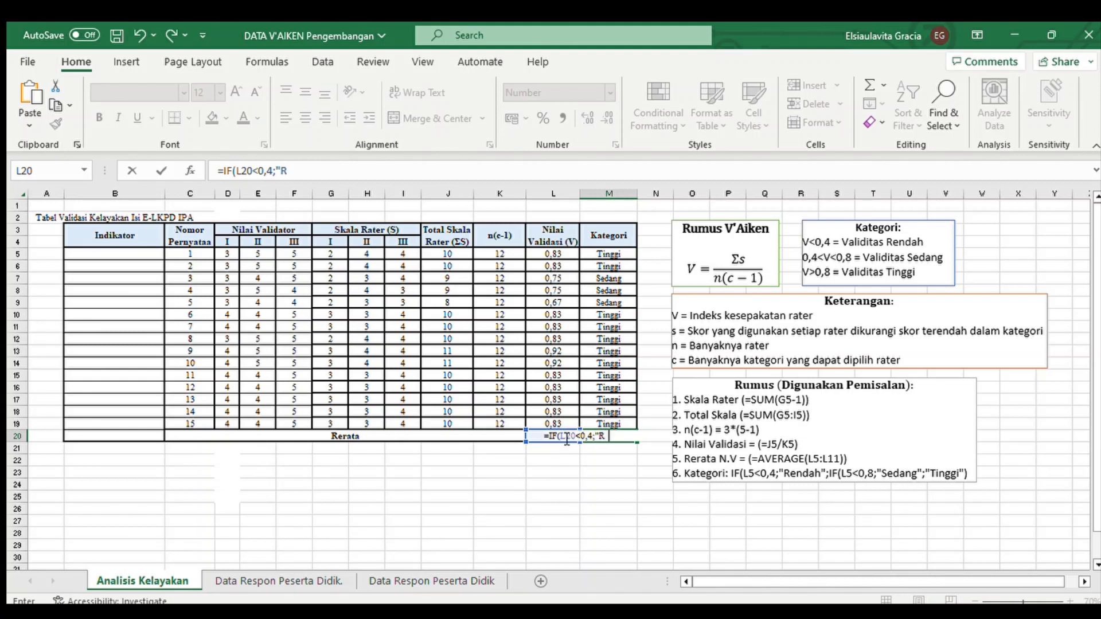
{"action": "type", "text": "endah\";IF("}
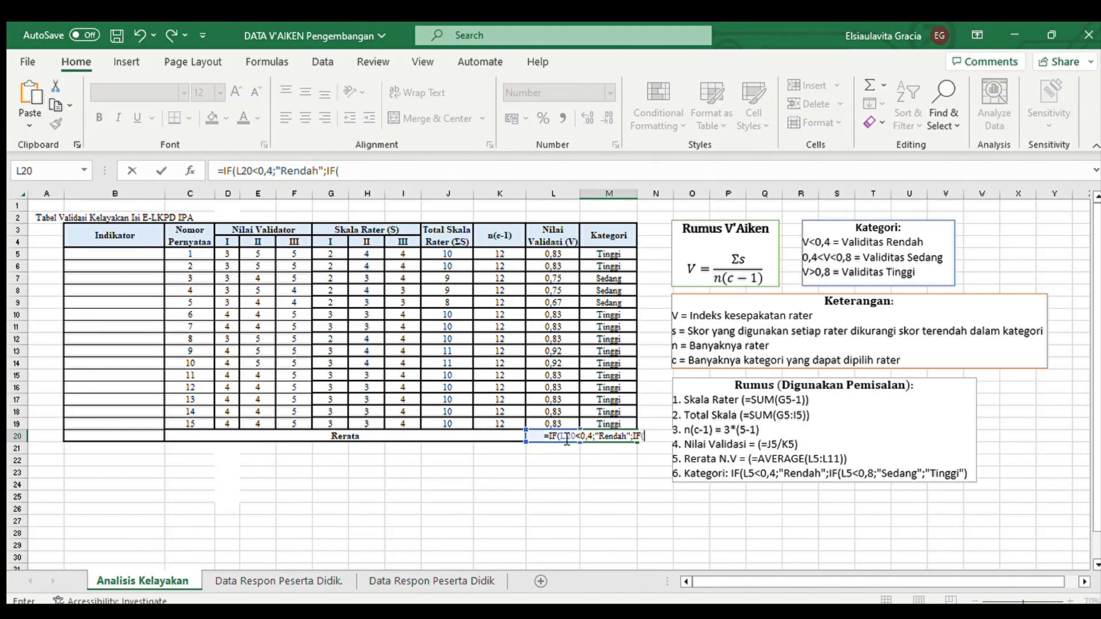
{"action": "type", "text": "L20<0,8"}
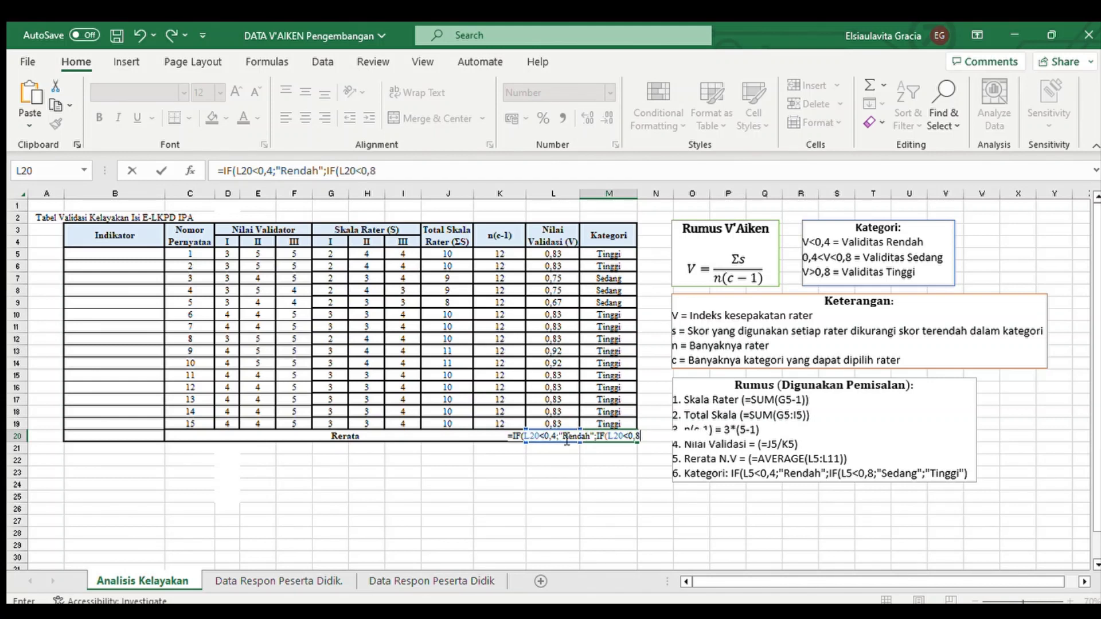
{"action": "type", "text": ";\"Sedang\""}
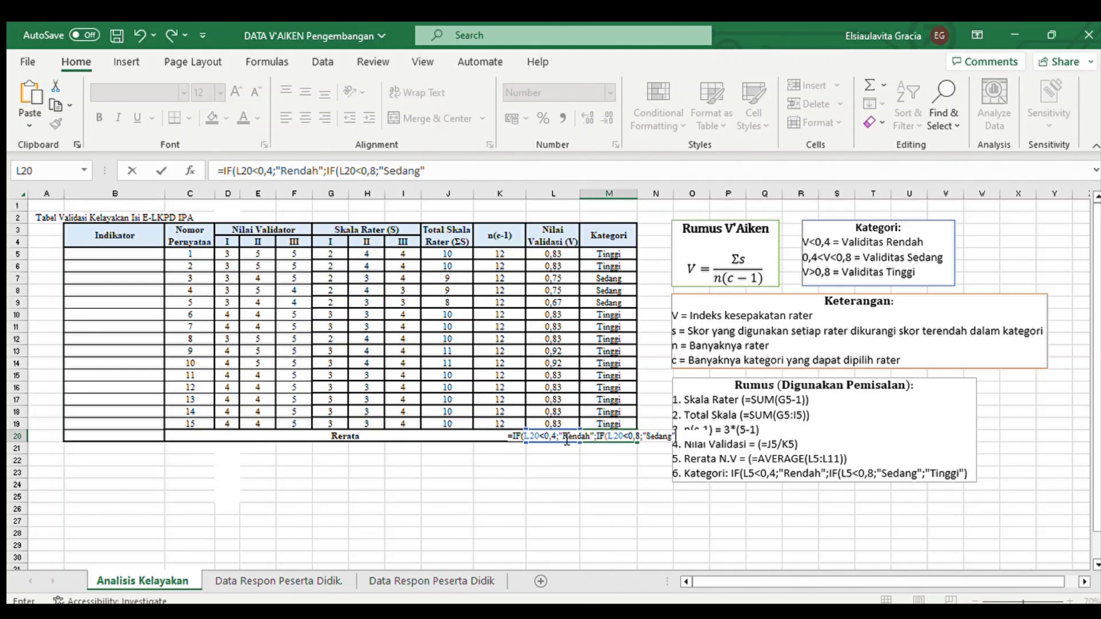
{"action": "type", "text": ";\"Tinggi\"))"}
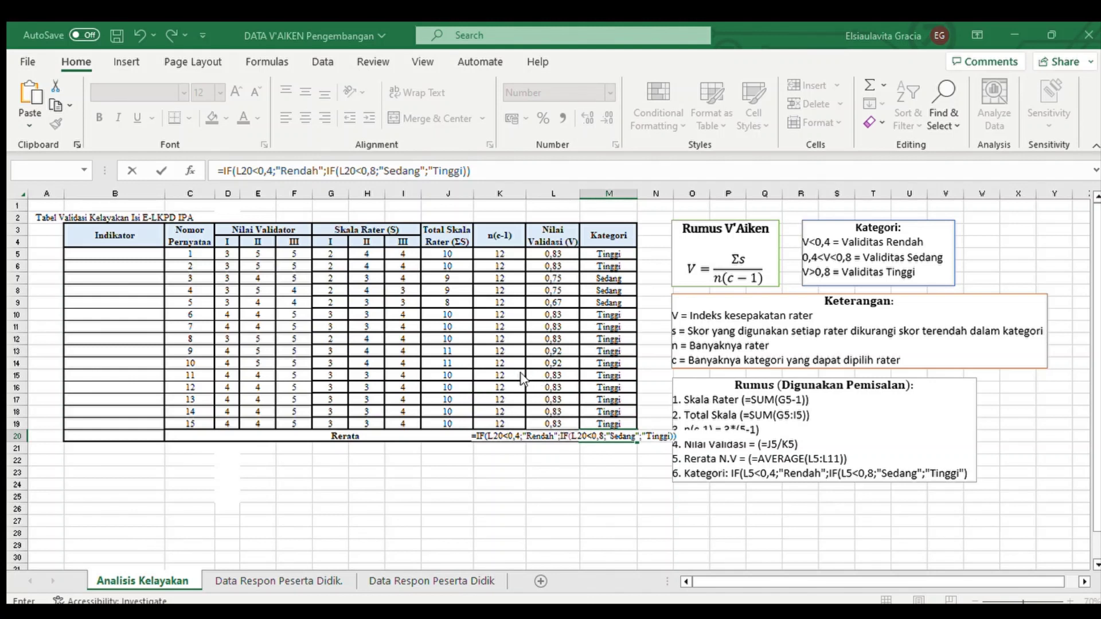
{"action": "key", "text": "Return"}
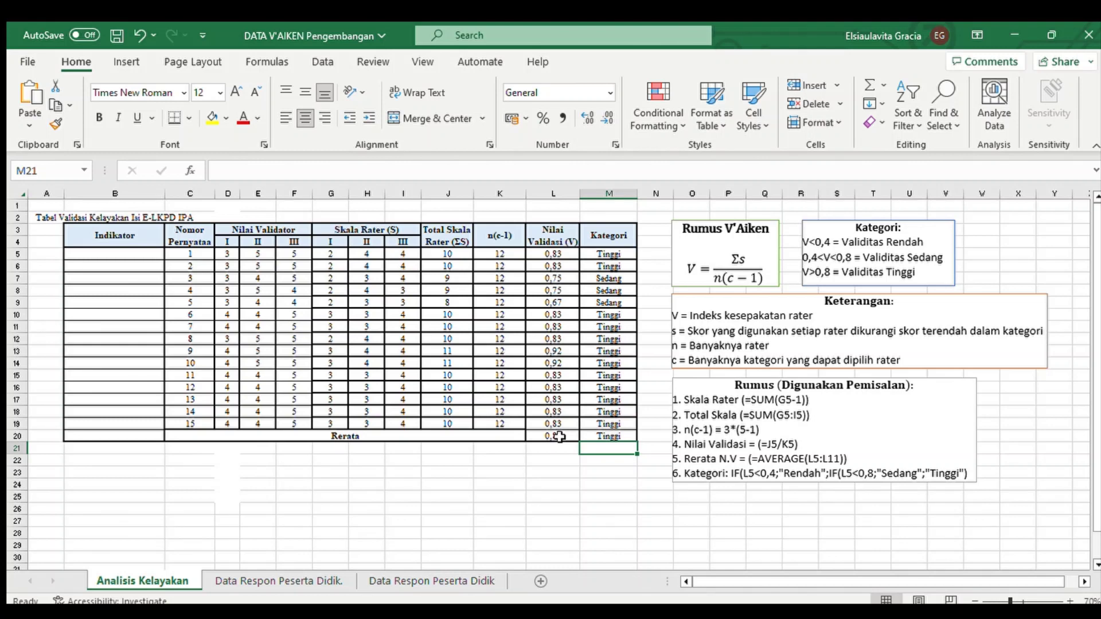
{"action": "left_click", "coordinate": [588, 436]}
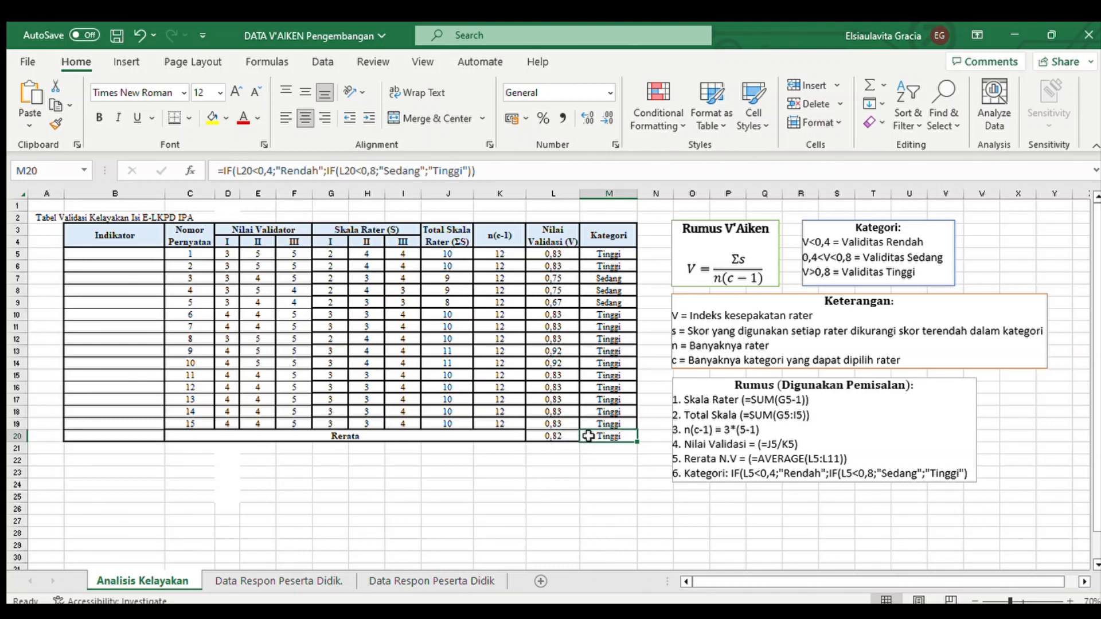